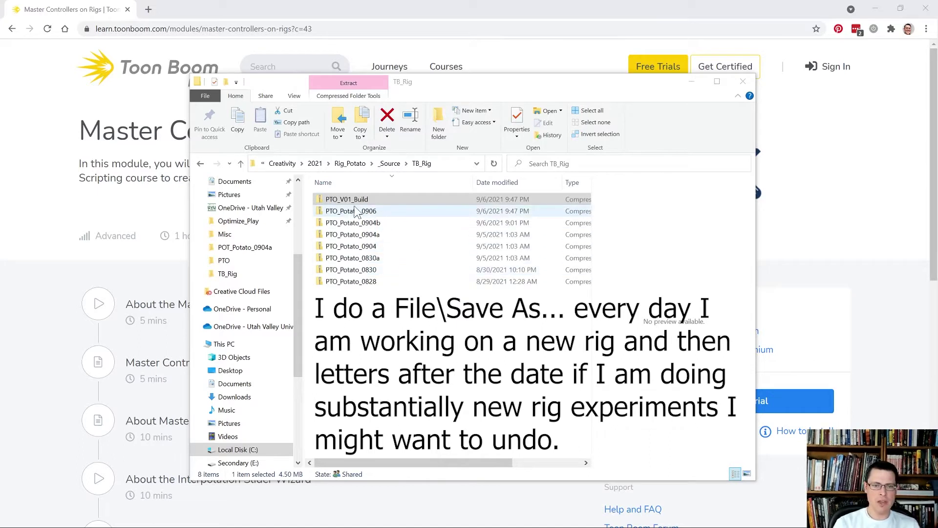
Create a new folder named _Archive in TB_Rig.
click(349, 337)
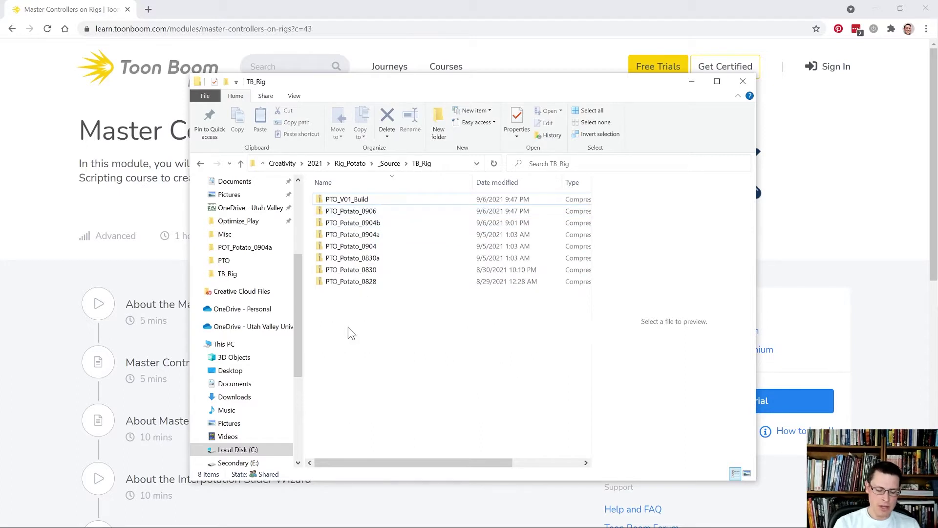
key(ctrl+shift+n)
text(_Archive)
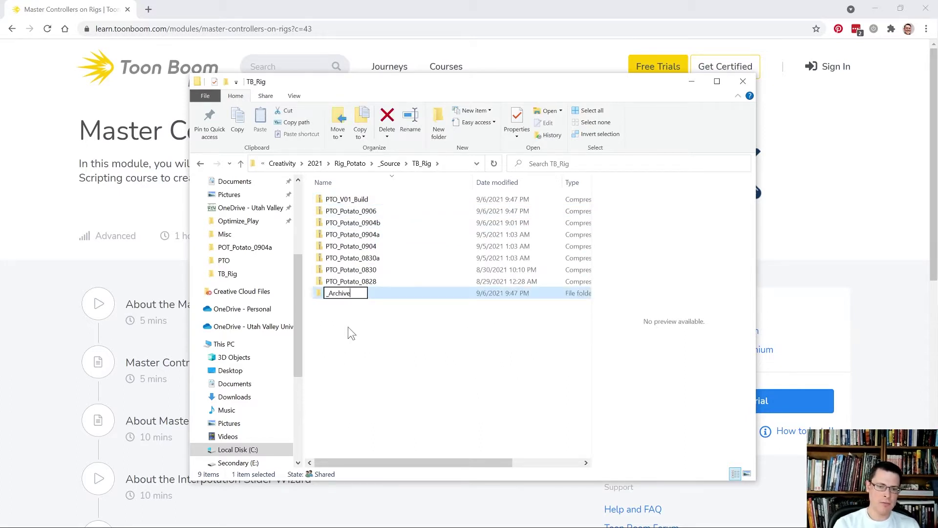
key(Return)
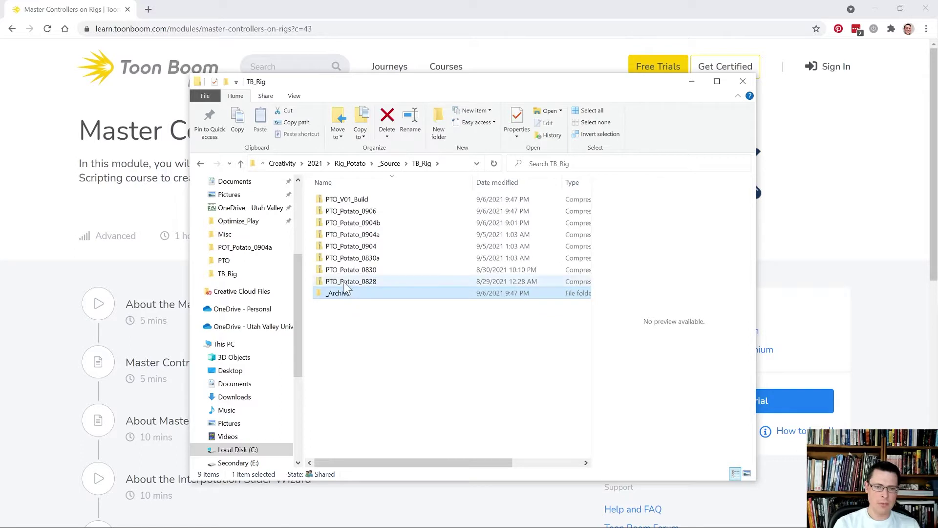
Move the seven older PTO_Potato zip files into _Archive.
click(350, 281)
shift+click(349, 213)
drag(349, 215, 343, 295)
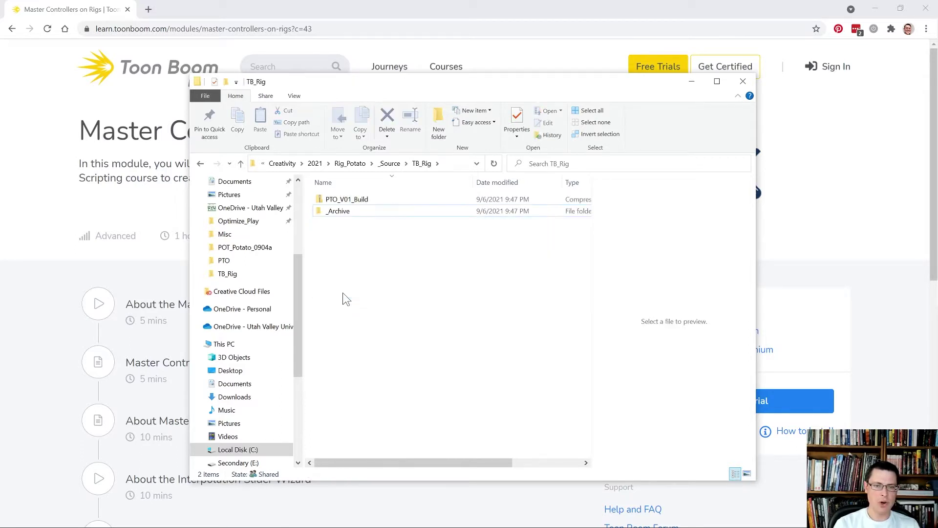
click(494, 164)
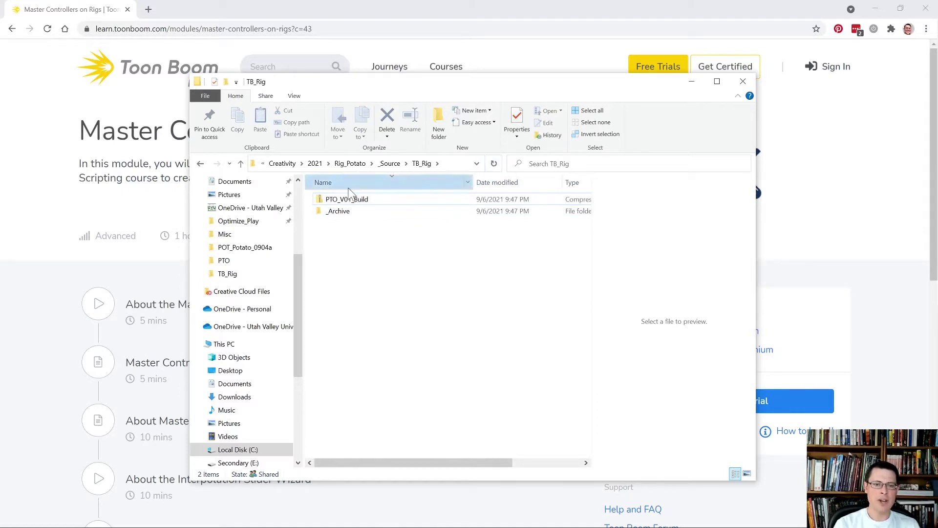
Reverse the name sort so _Archive precedes PTO_V01_Build, then go up to Rig_Potato.
click(366, 188)
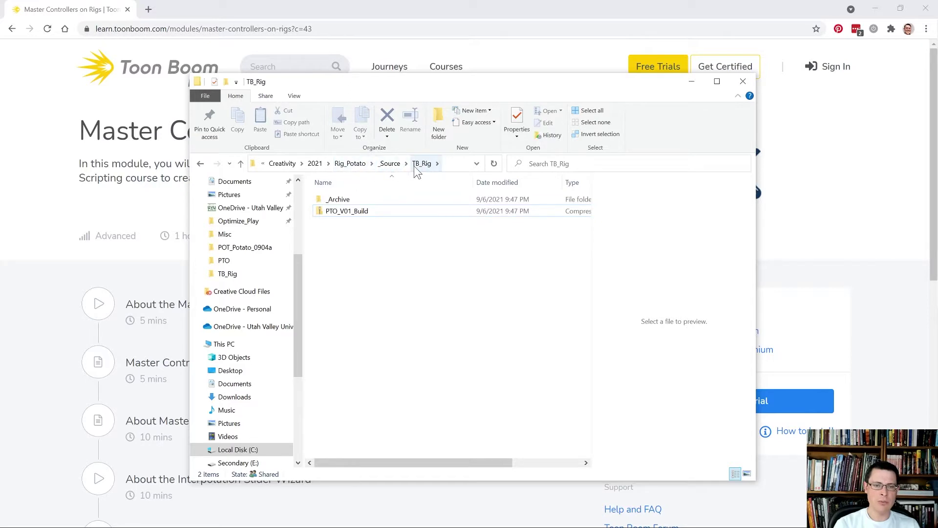
click(332, 215)
click(344, 211)
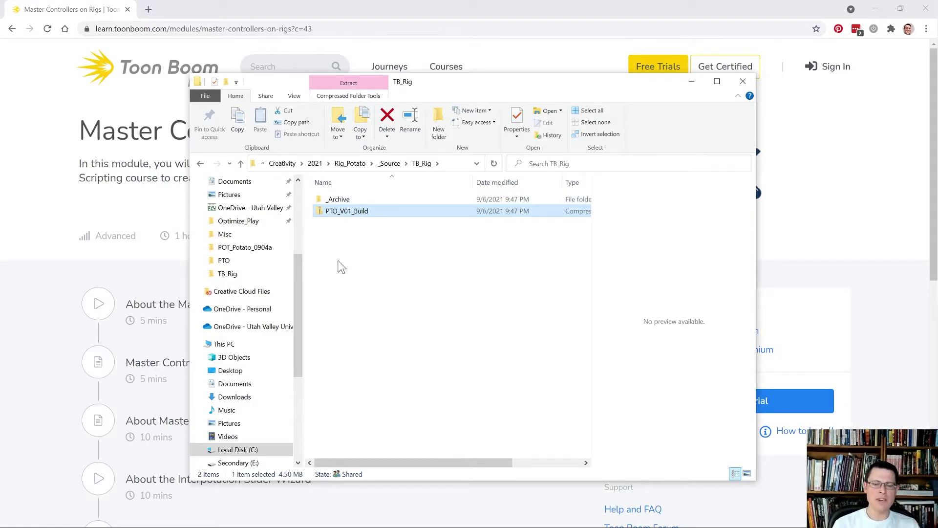
click(349, 163)
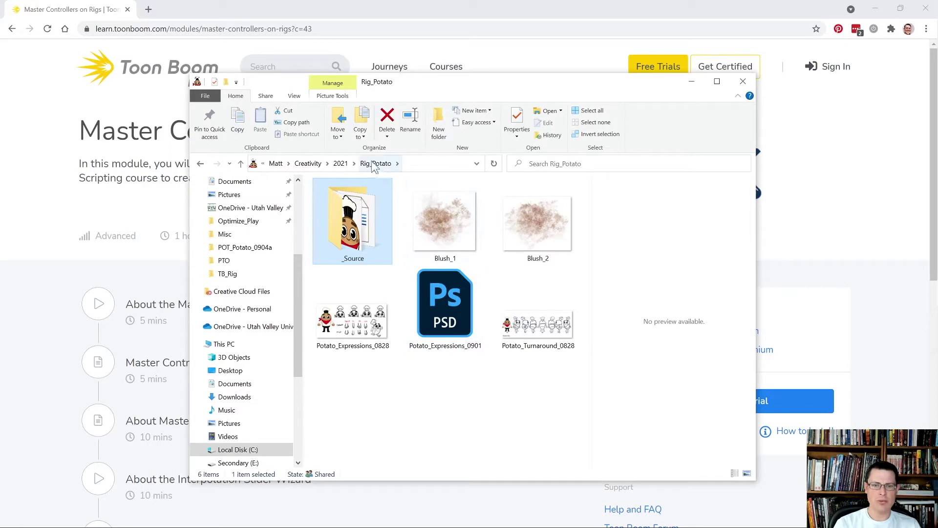
Move the Potato_Expressions_0901 PSD into the _Source folder.
click(353, 325)
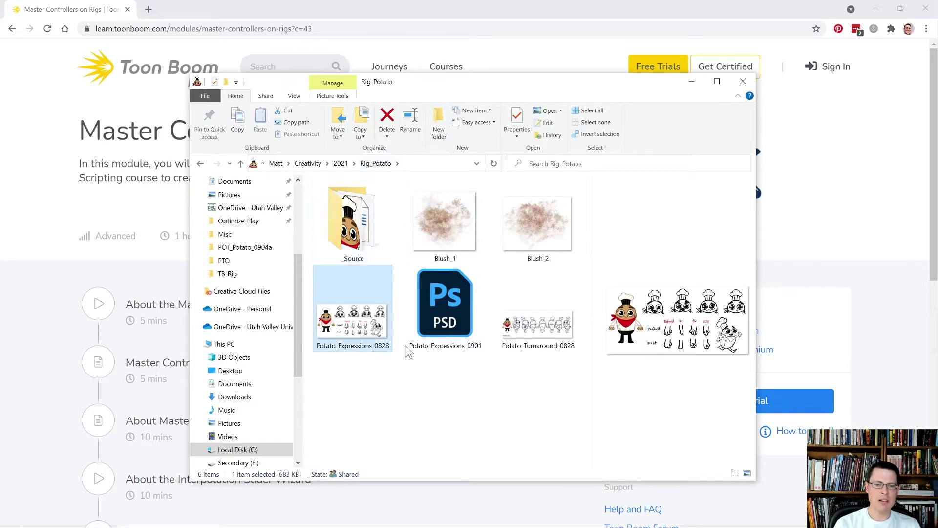
key(Right)
key(Right)
click(422, 328)
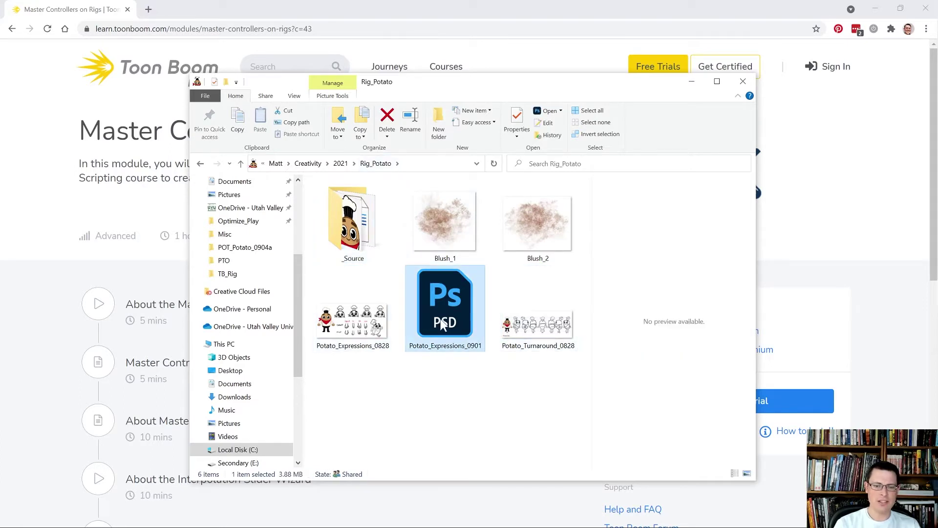
drag(445, 326, 369, 224)
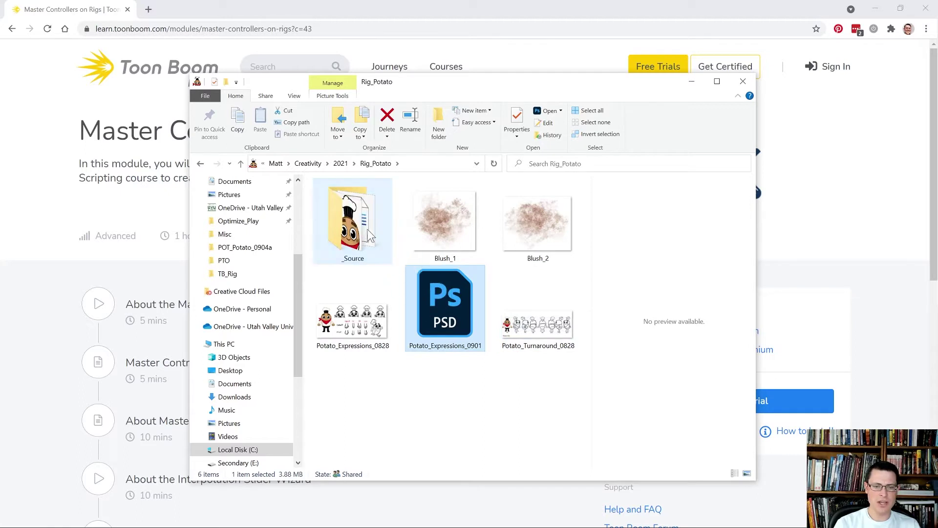
Move Blush_1 and Blush_2 into _Source, then preview Potato_Expressions_0828 and Potato_Turnaround_0828.
click(467, 235)
key(shift+Right)
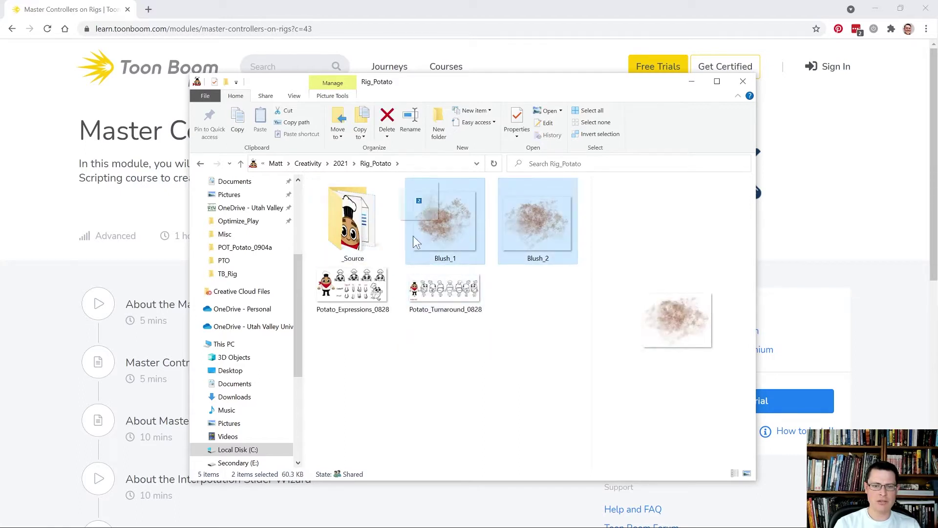
drag(364, 236, 364, 236)
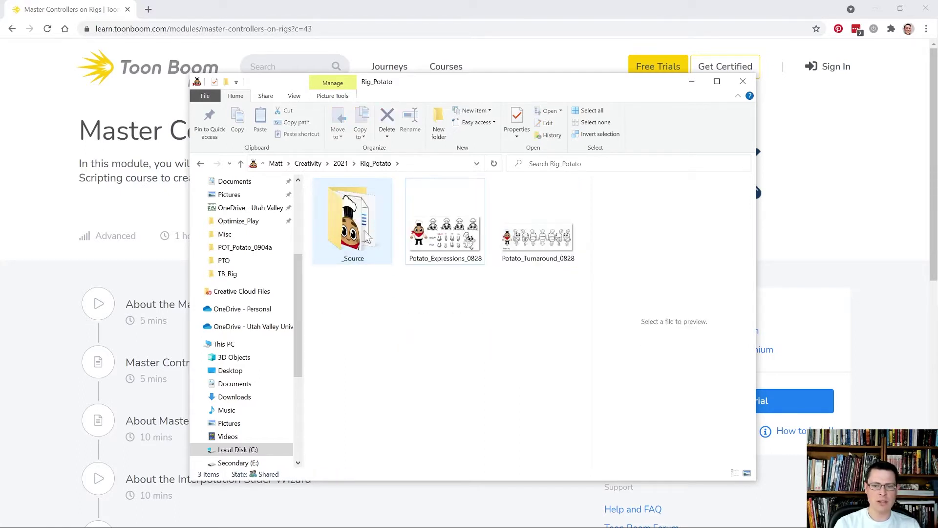
click(472, 235)
click(515, 238)
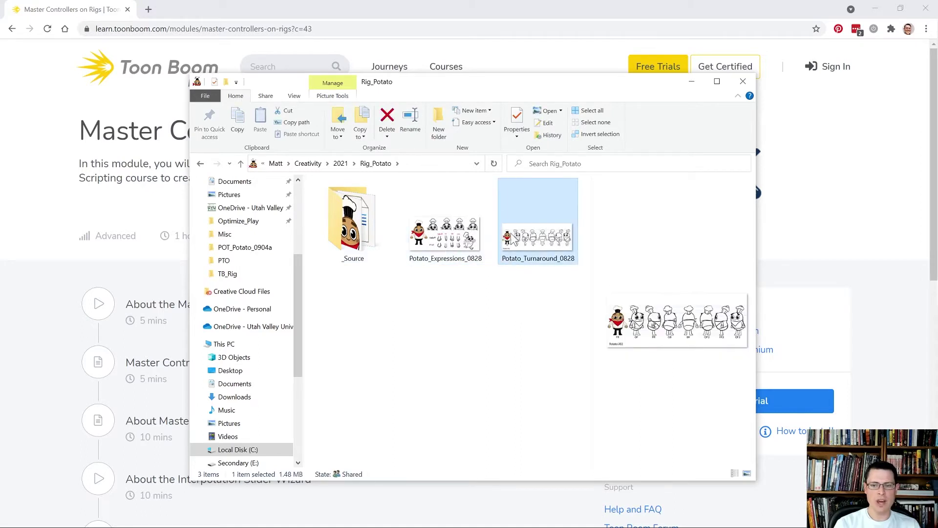
click(472, 240)
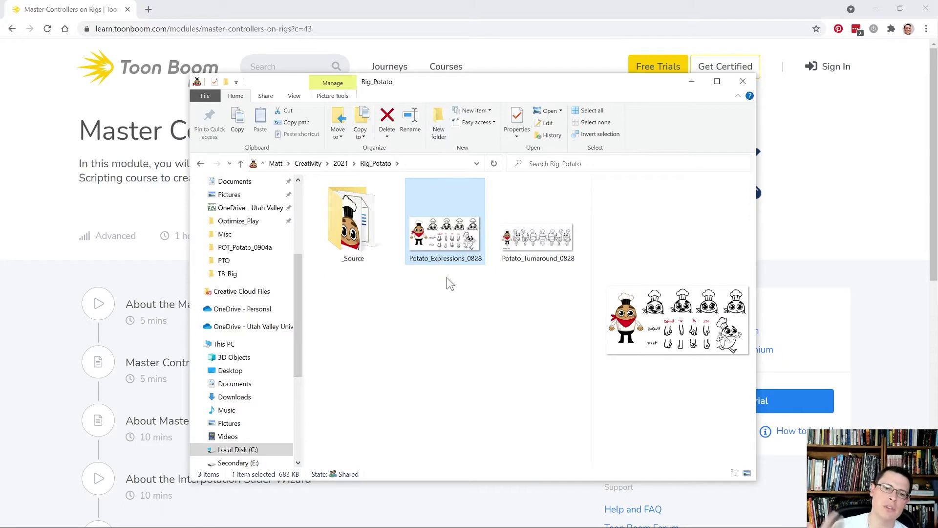
Open _Source and preview its files, including POT_Potato_icon and Rigging_Stages.
double_click(378, 246)
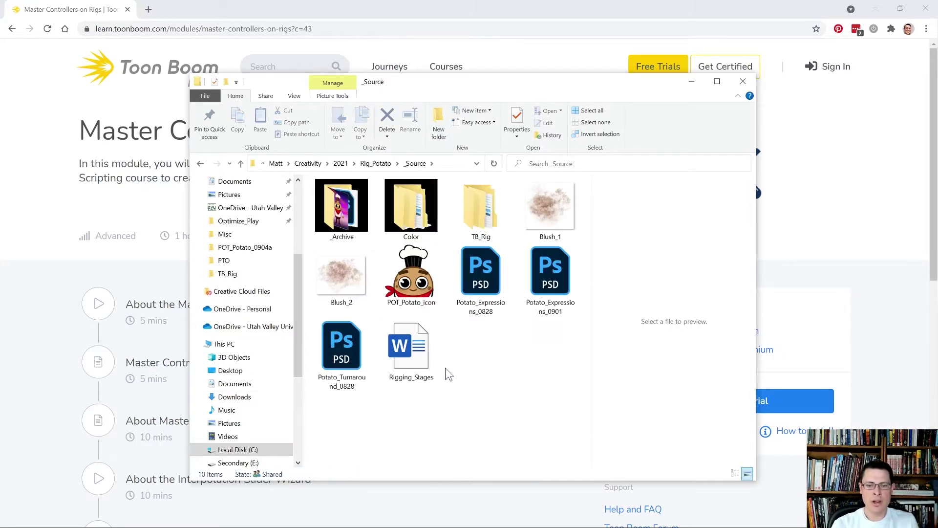
click(491, 287)
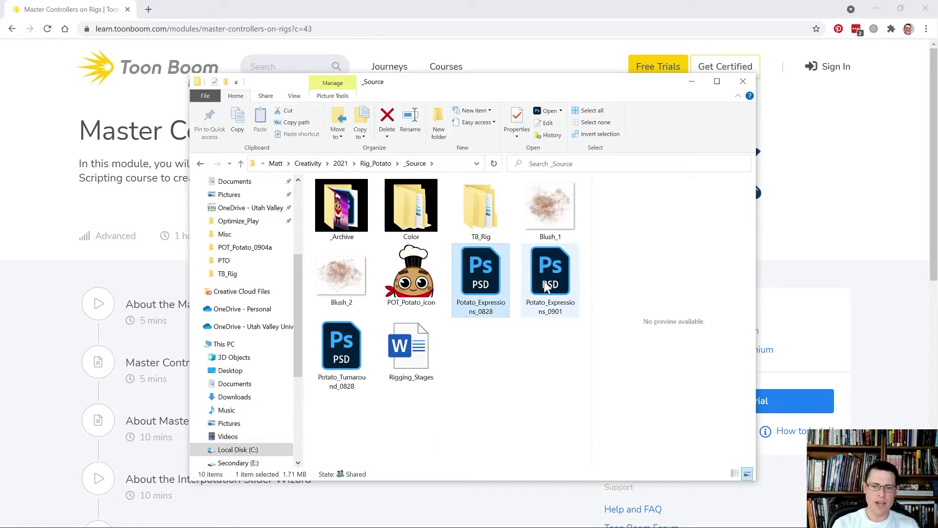
click(527, 290)
click(353, 351)
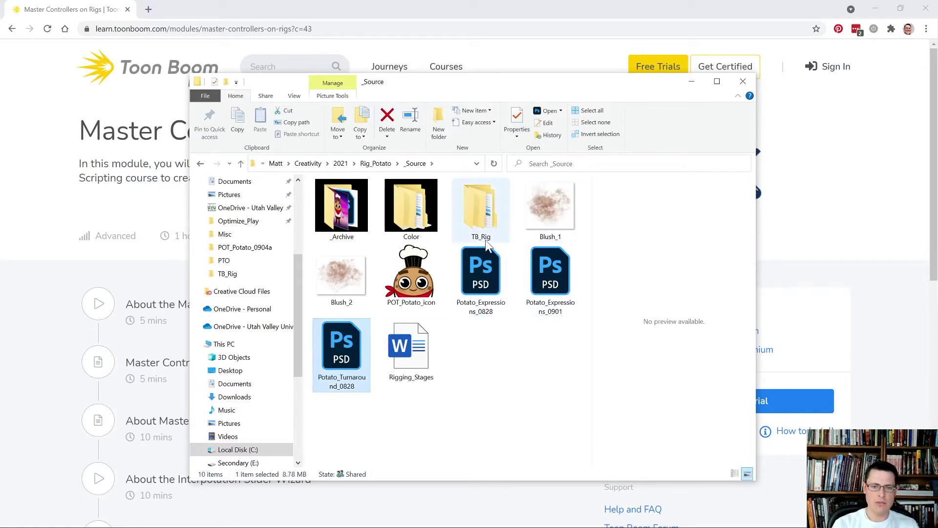
click(430, 281)
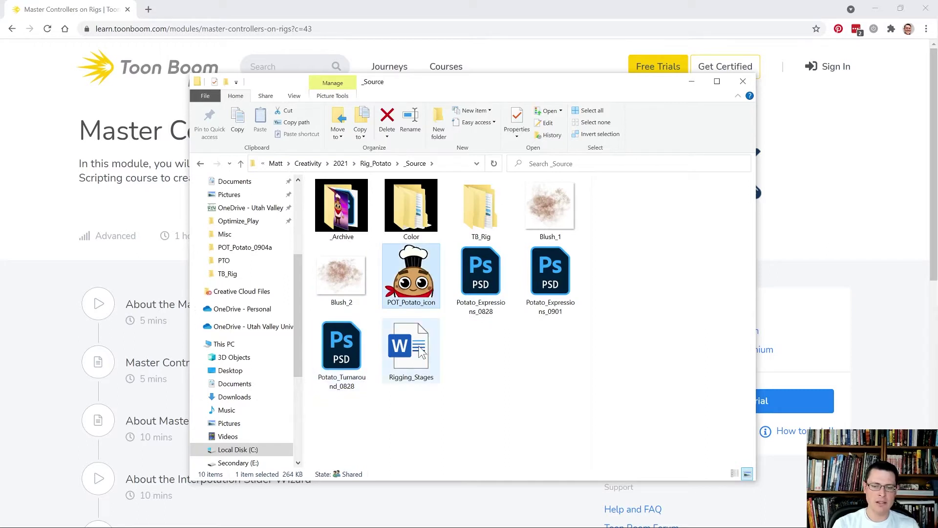
click(422, 350)
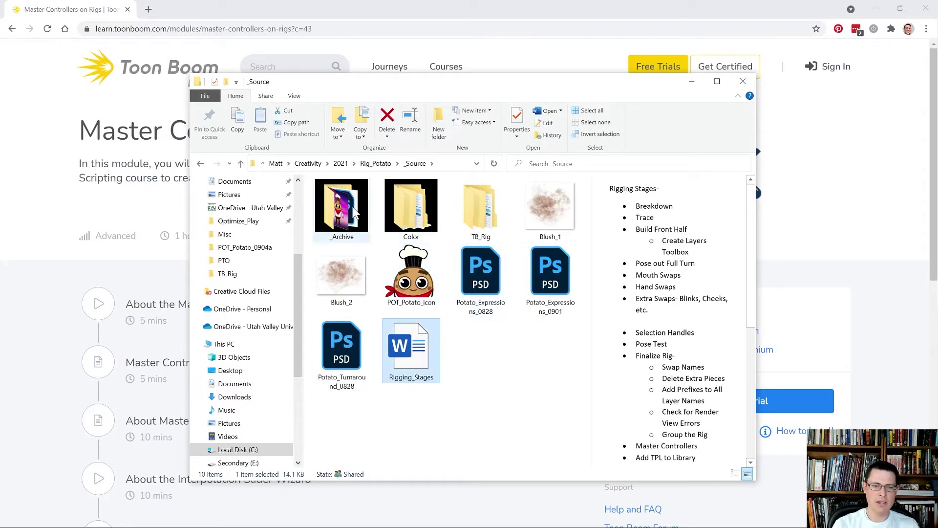
Look inside the Color folder, then return to _Source and open TB_Rig.
double_click(430, 207)
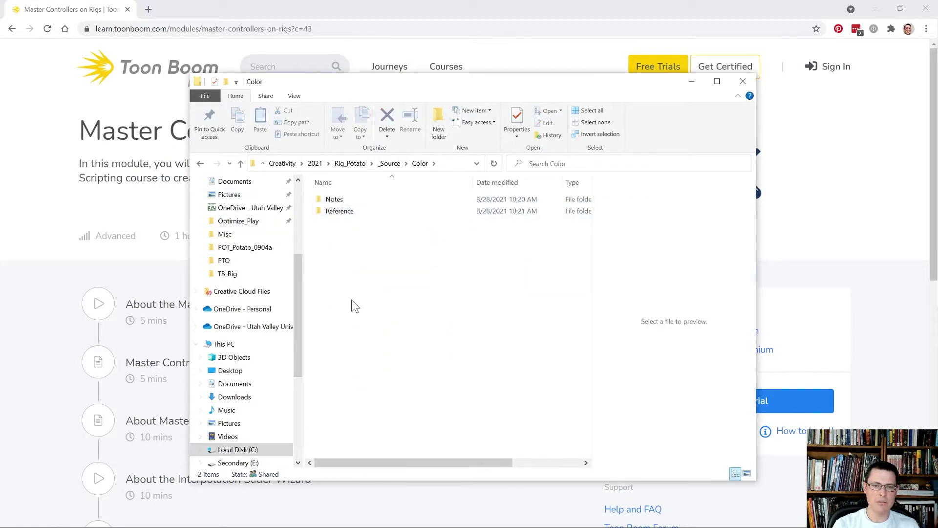
key(alt+Left)
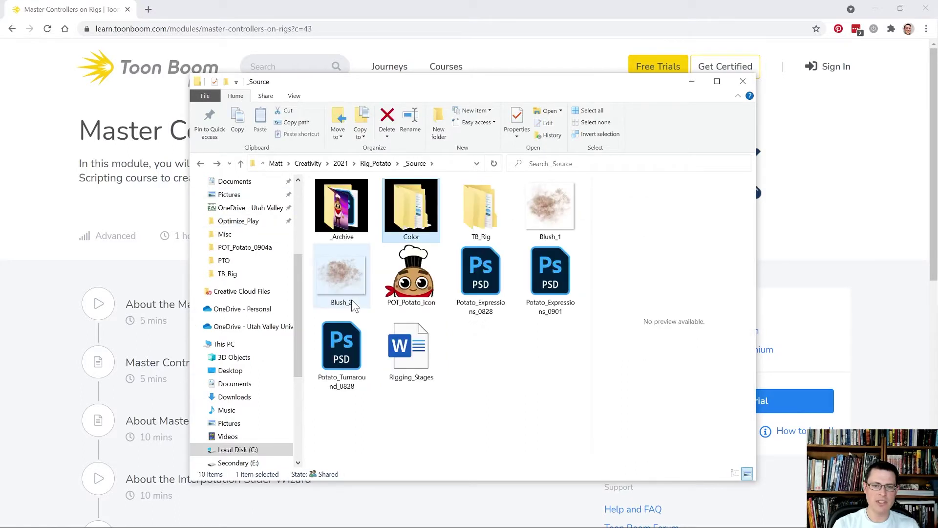
double_click(491, 226)
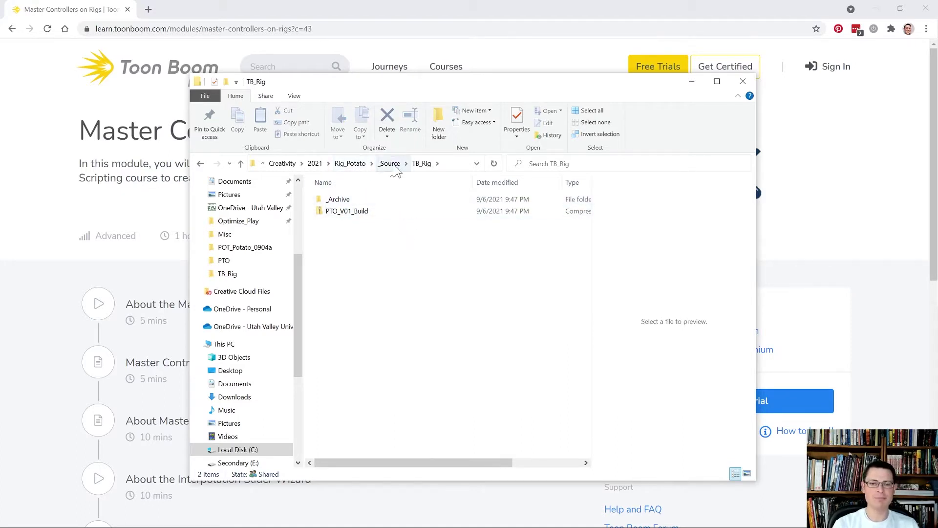
click(359, 213)
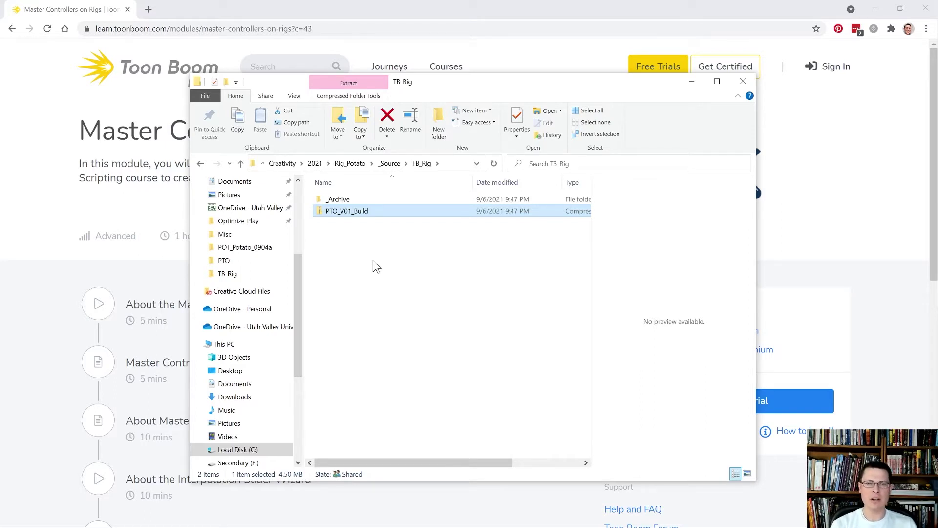
click(356, 253)
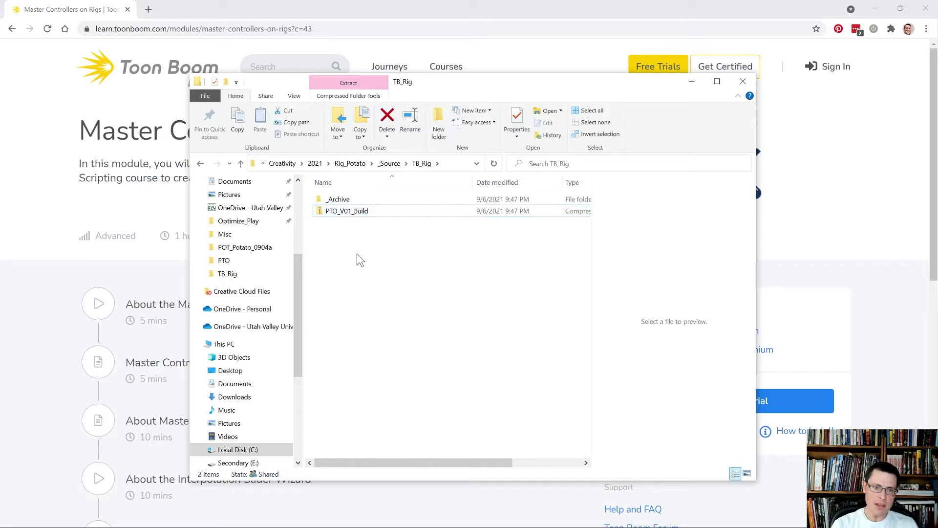
click(341, 214)
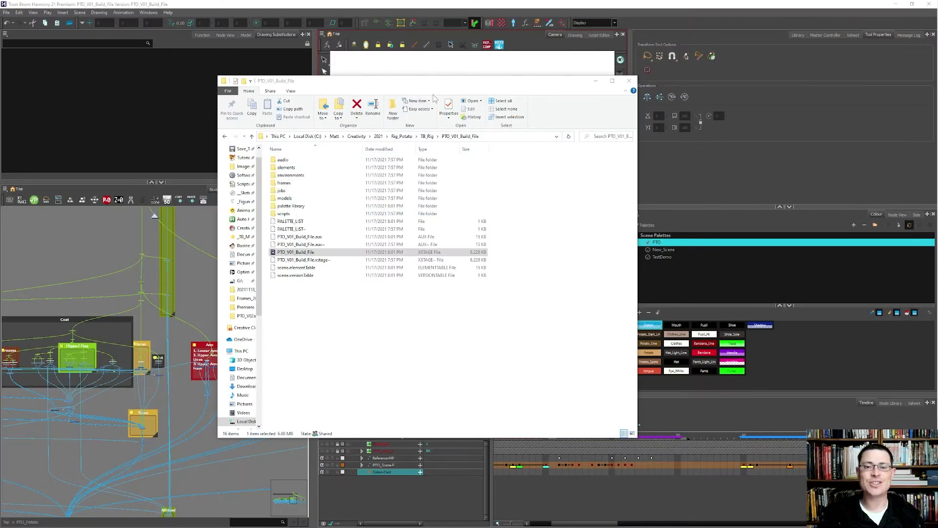
Open the frames folder of PTO_V01_Build_File and switch back to Toon Boom Harmony.
click(434, 83)
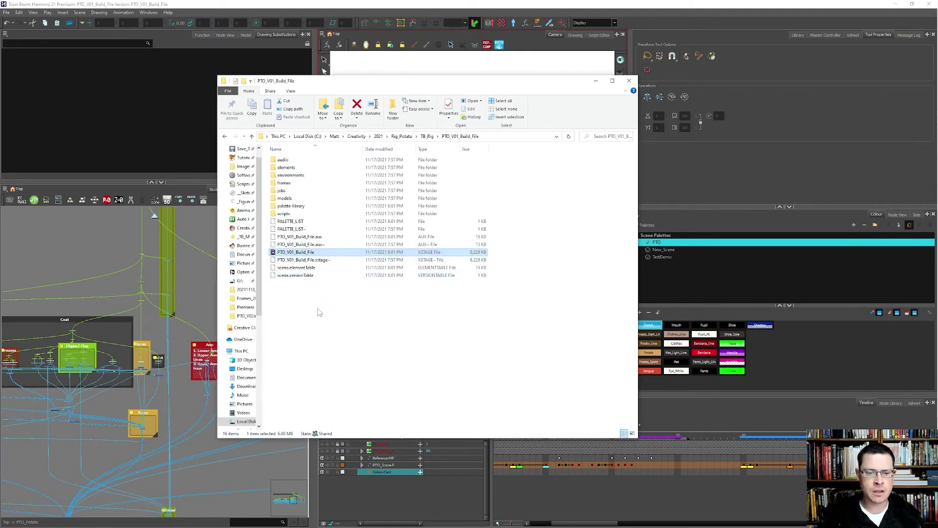
click(318, 312)
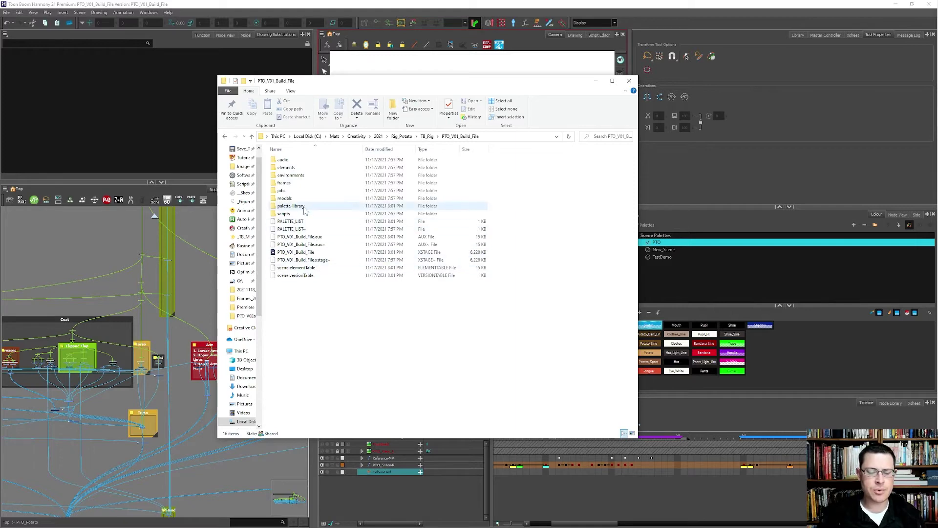
double_click(301, 184)
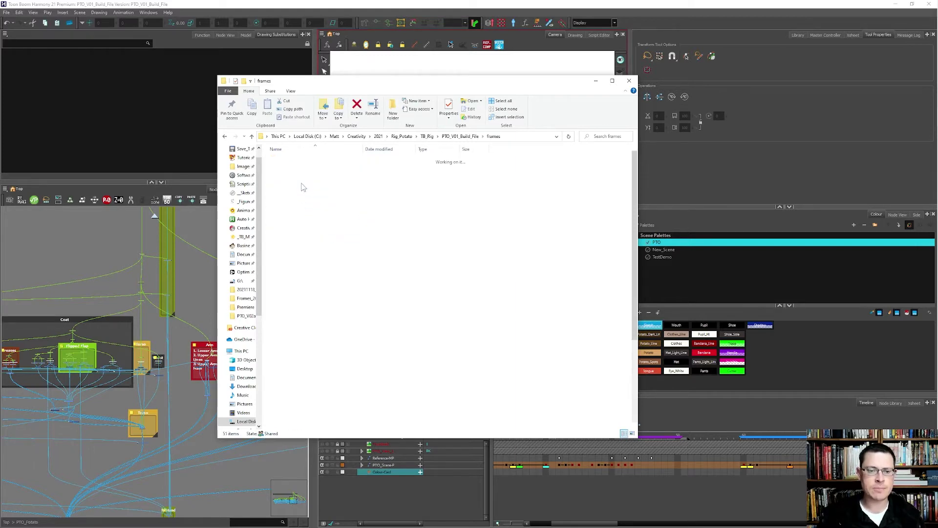
key(alt+Tab)
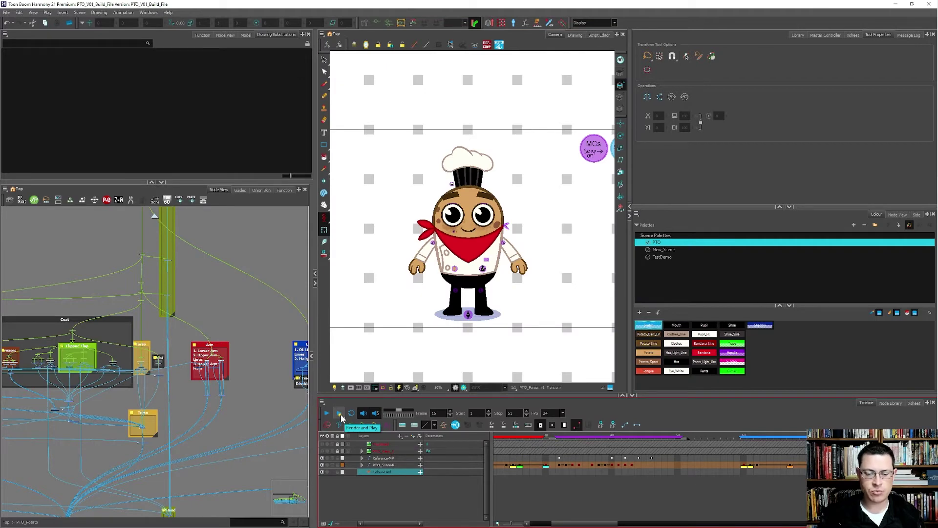
Re-render the preview frames with Render and Play and scrub the animation in Harmony Play.
click(341, 414)
click(482, 278)
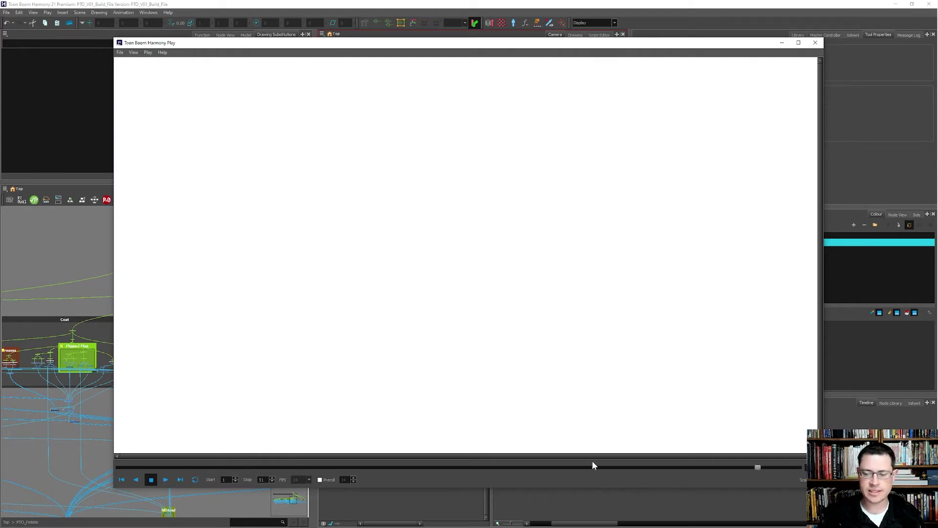
drag(758, 465, 486, 464)
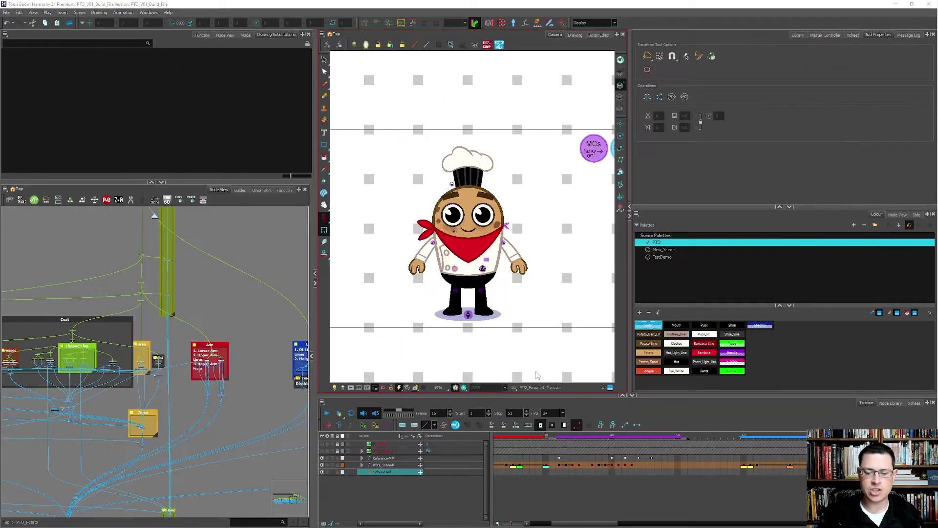
Set the playback range to start at frame 18 and stop at frame 30.
click(552, 436)
click(553, 437)
drag(560, 440, 579, 436)
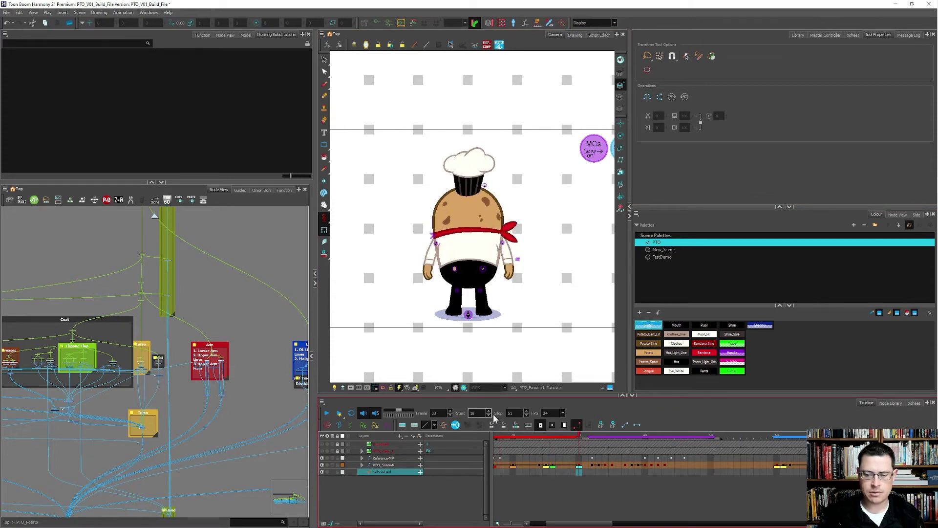
double_click(511, 412)
text(30)
key(Return)
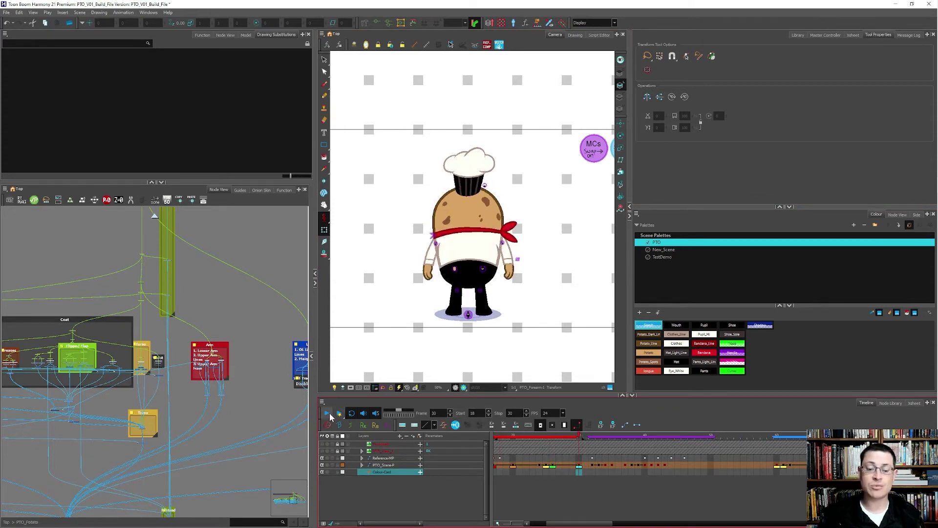
Loop-play frames 18–30, stop, and switch to the Explorer frames folder.
click(329, 413)
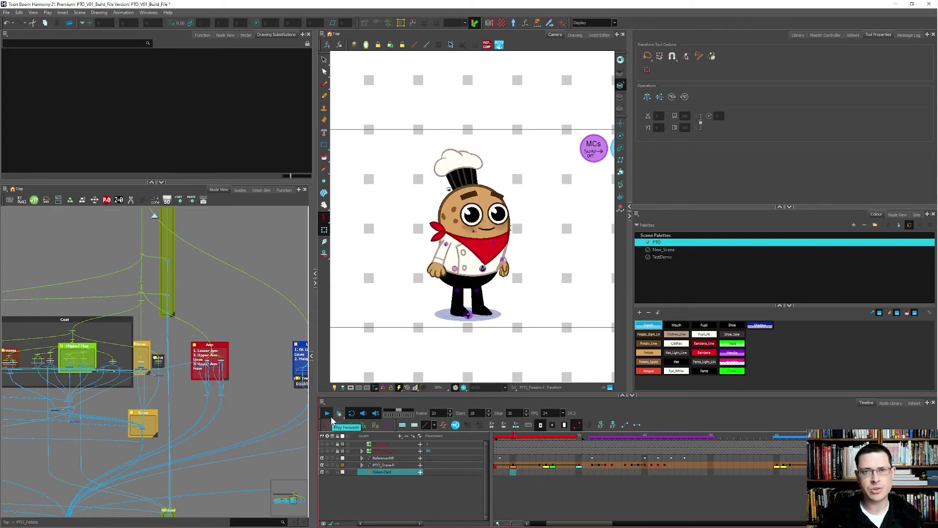
click(506, 435)
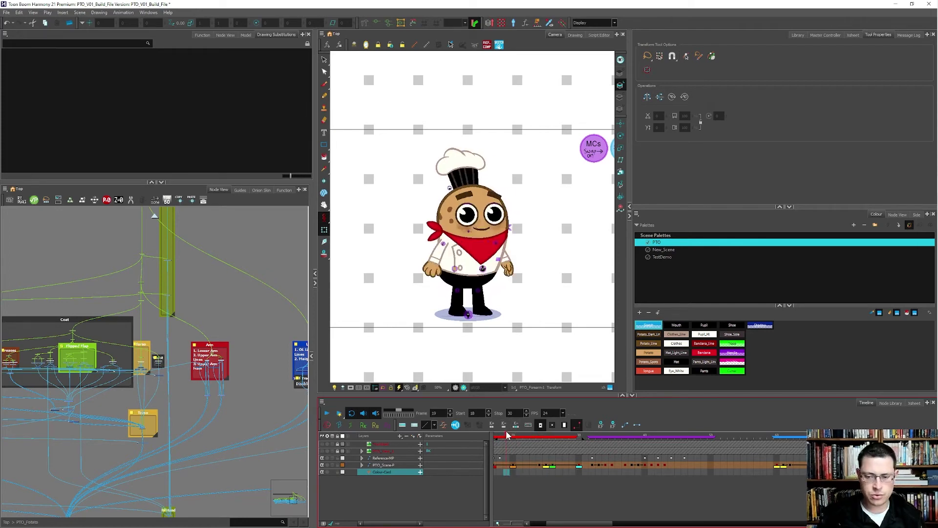
key(alt+Tab)
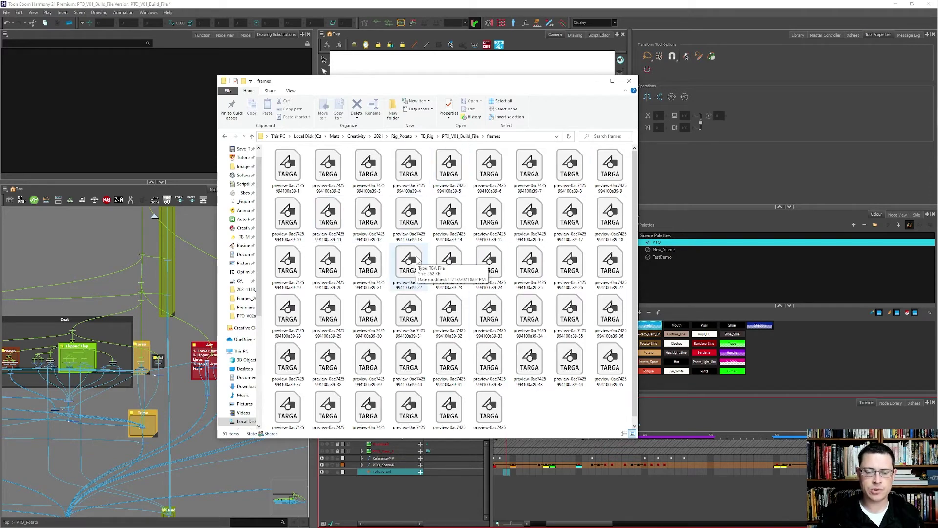
Delete all 51 TARGA preview files from frames and go up to PTO_V01_Build_File.
click(417, 260)
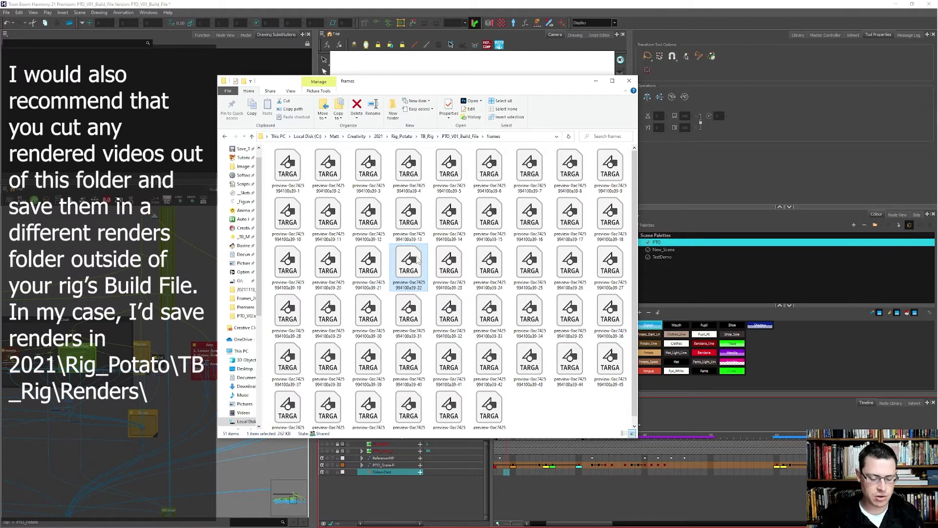
key(ctrl+a)
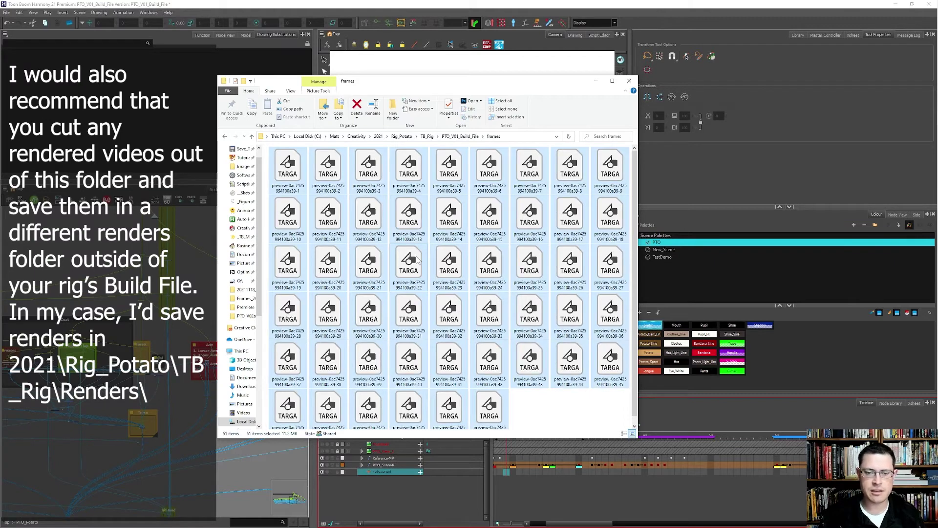
key(Delete)
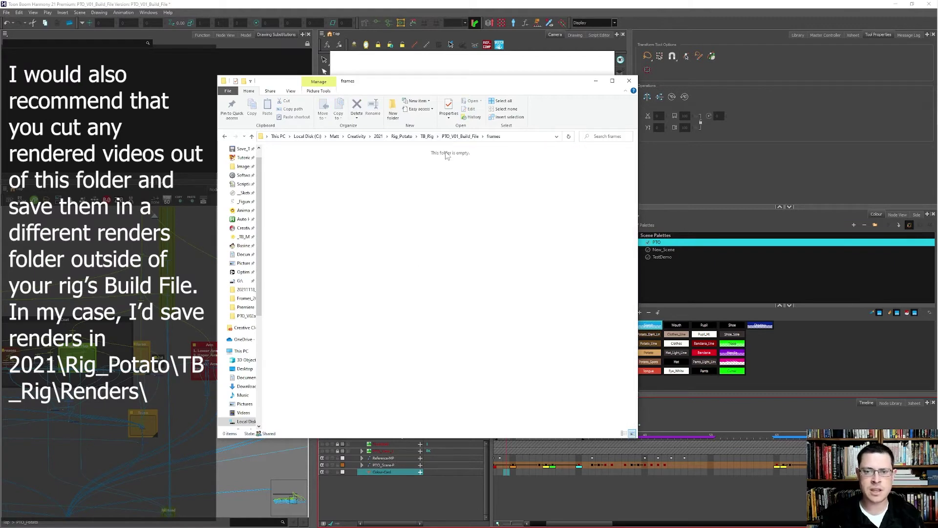
click(450, 138)
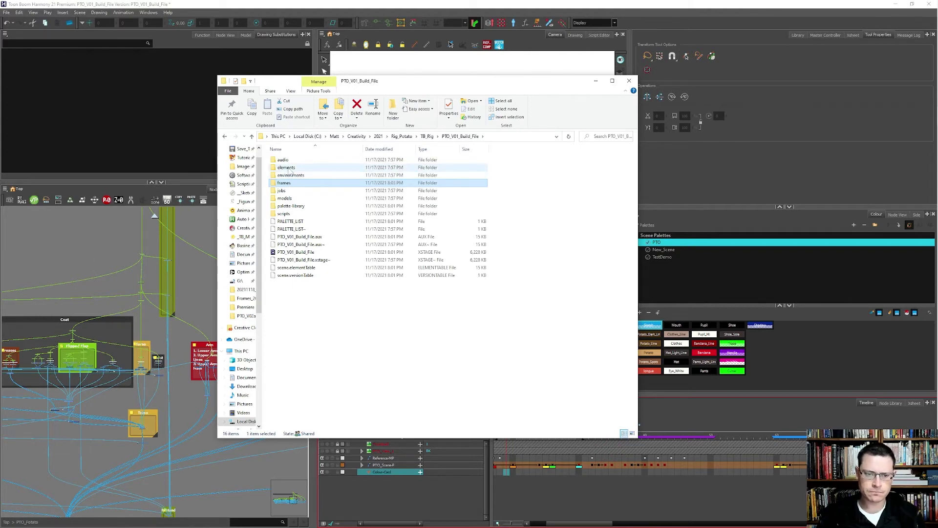
Inspect the elements subfolders, return to PTO_V01_Build_File, and bring Harmony forward.
double_click(289, 169)
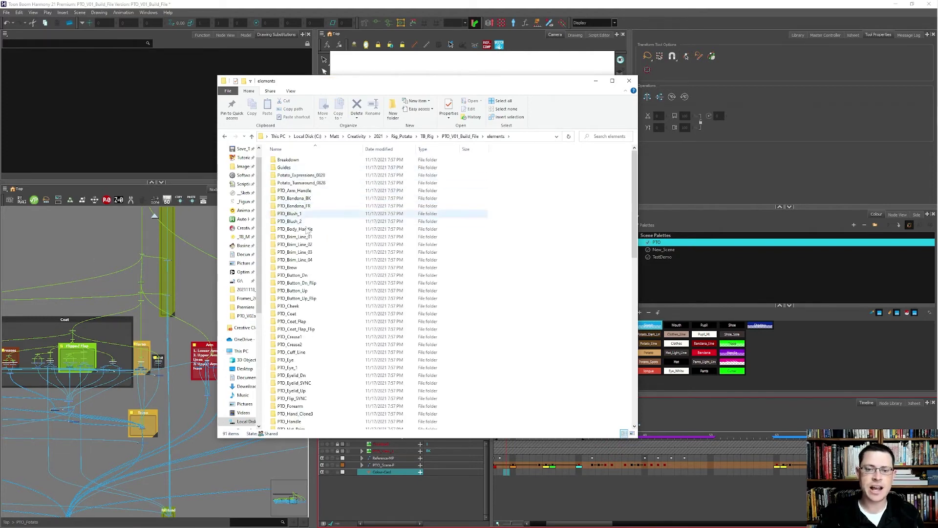
click(464, 138)
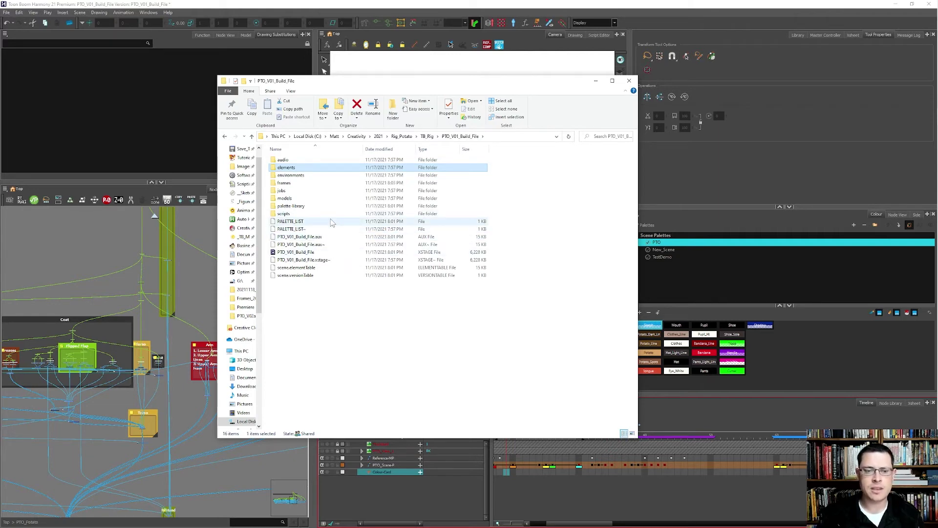
click(386, 12)
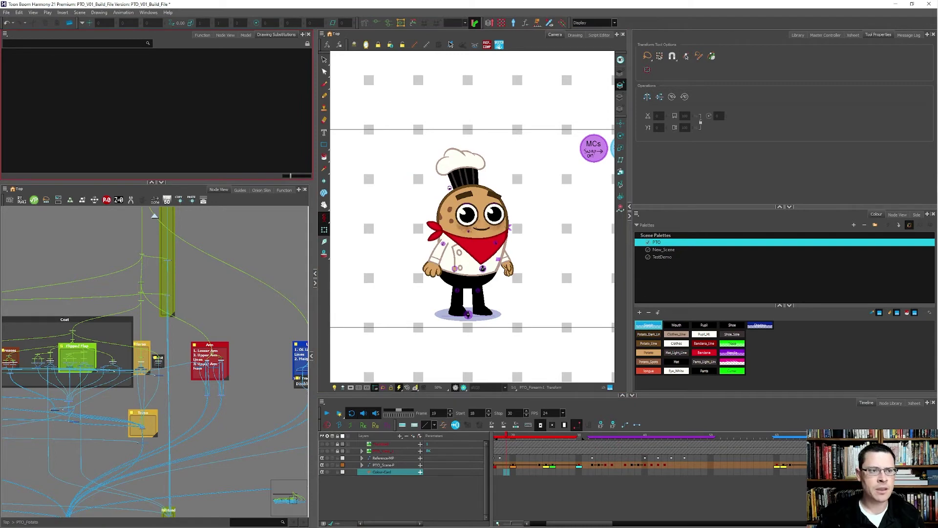
click(659, 249)
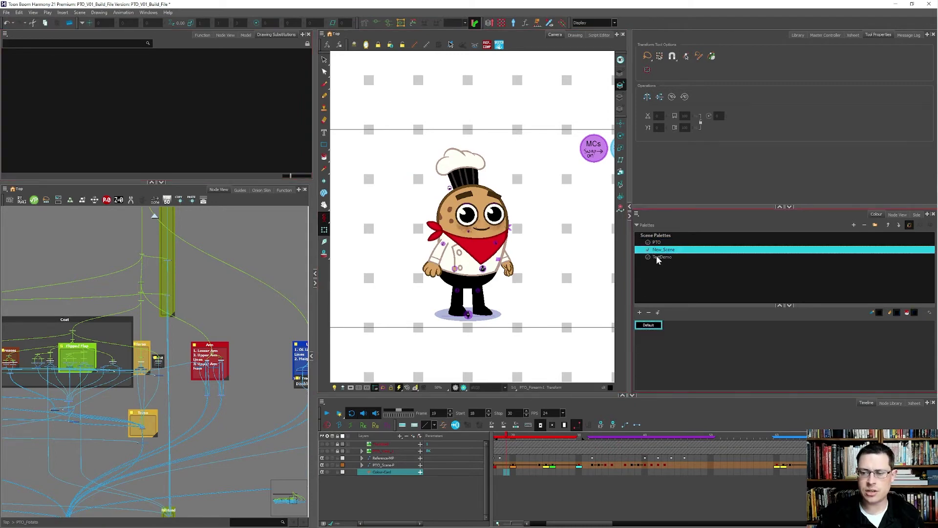
click(663, 259)
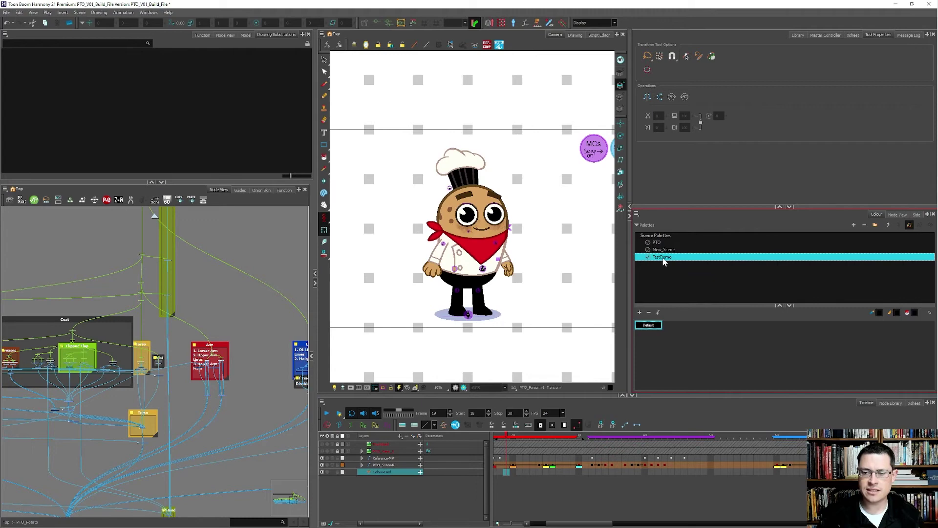
click(663, 250)
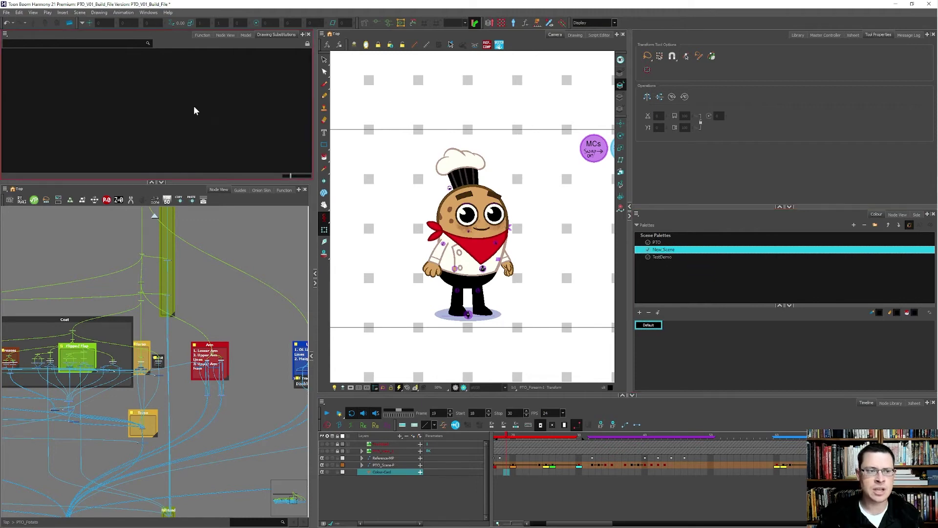
click(8, 13)
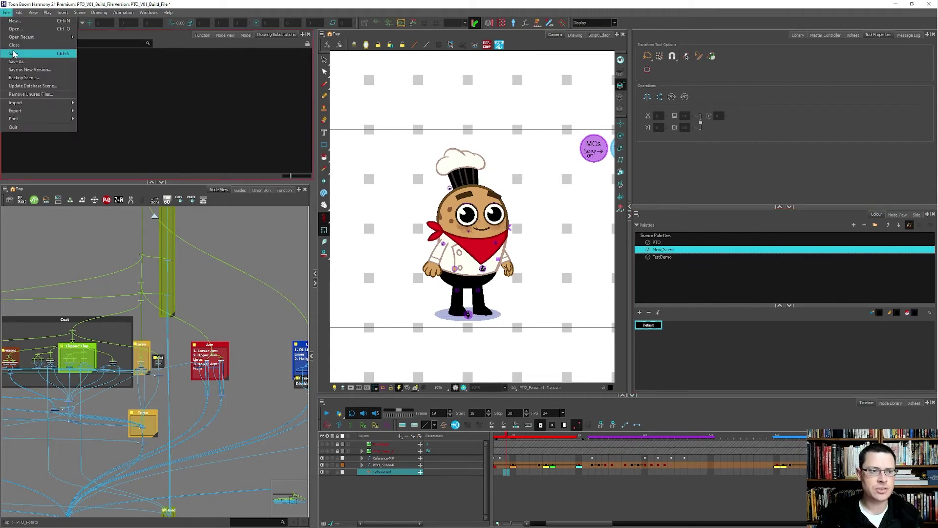
click(30, 94)
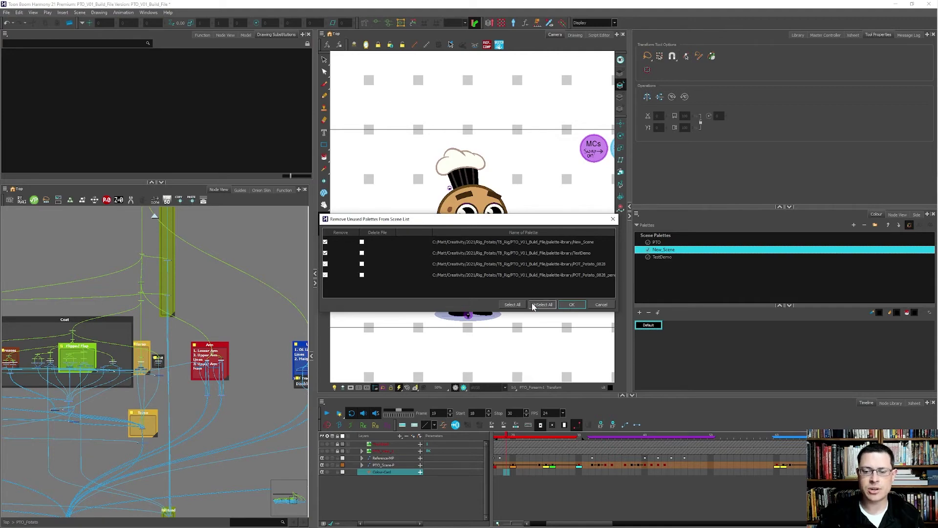
click(601, 304)
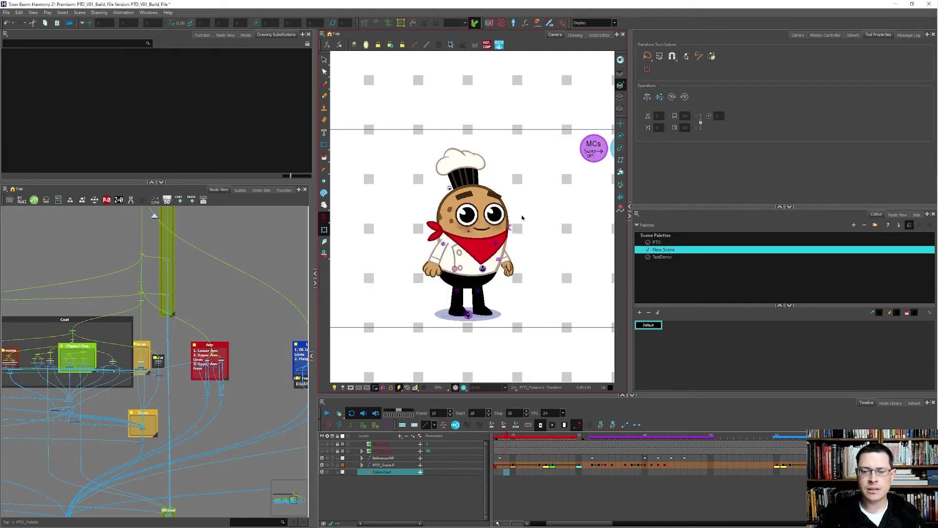
scroll(481, 175, up, 5)
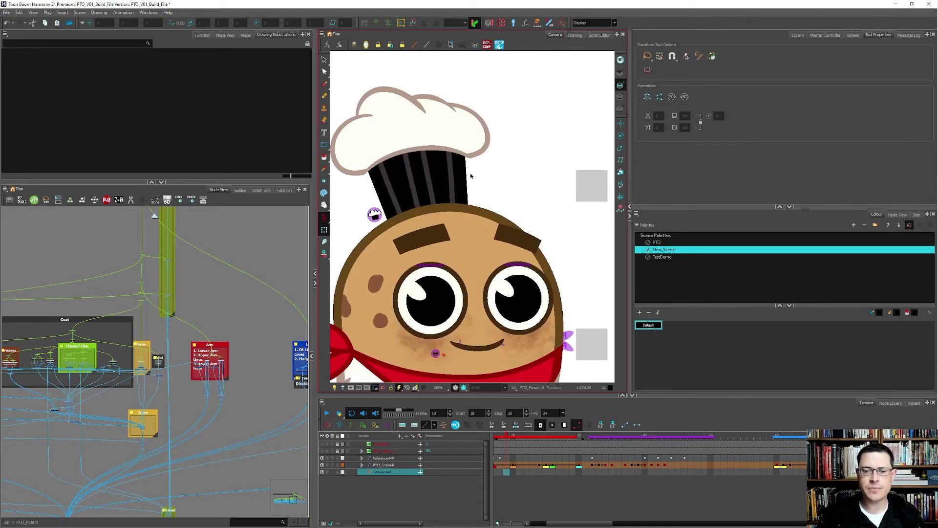
click(470, 175)
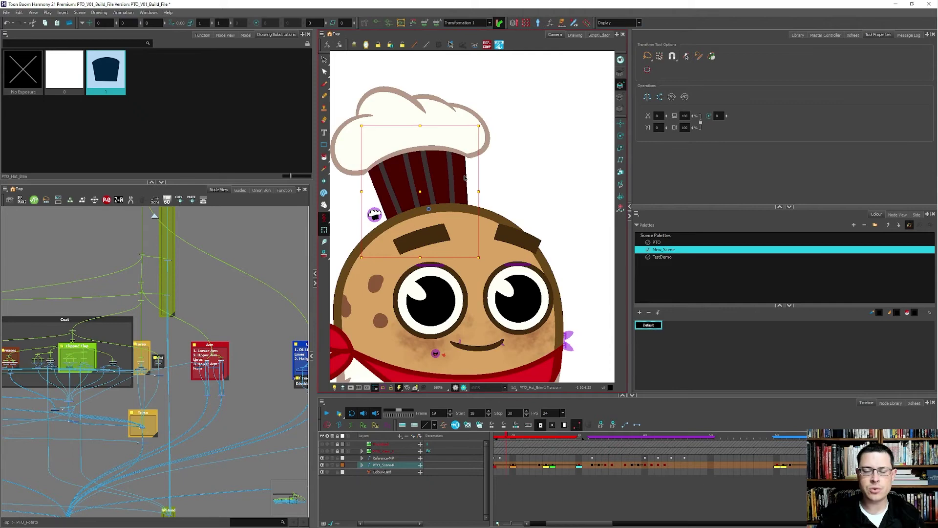
key(alt+s)
click(467, 183)
scroll(485, 194, up, 2)
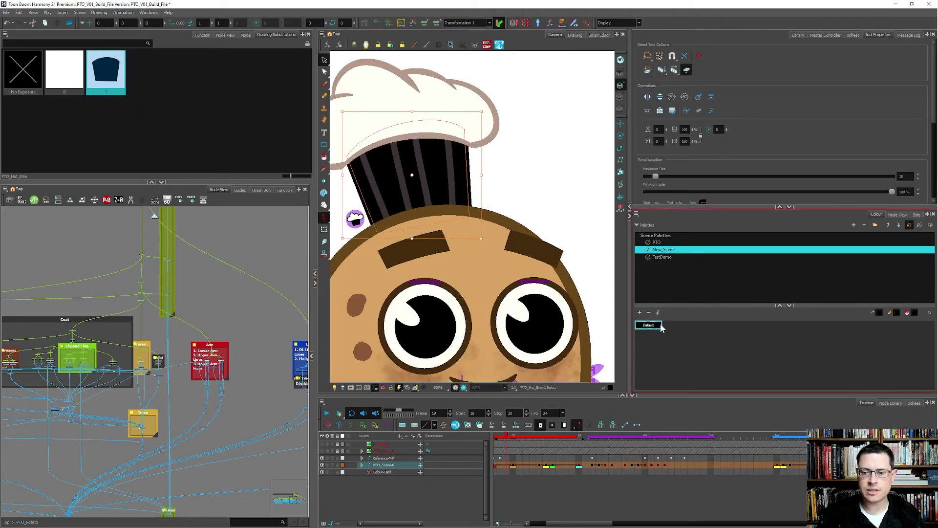
click(512, 181)
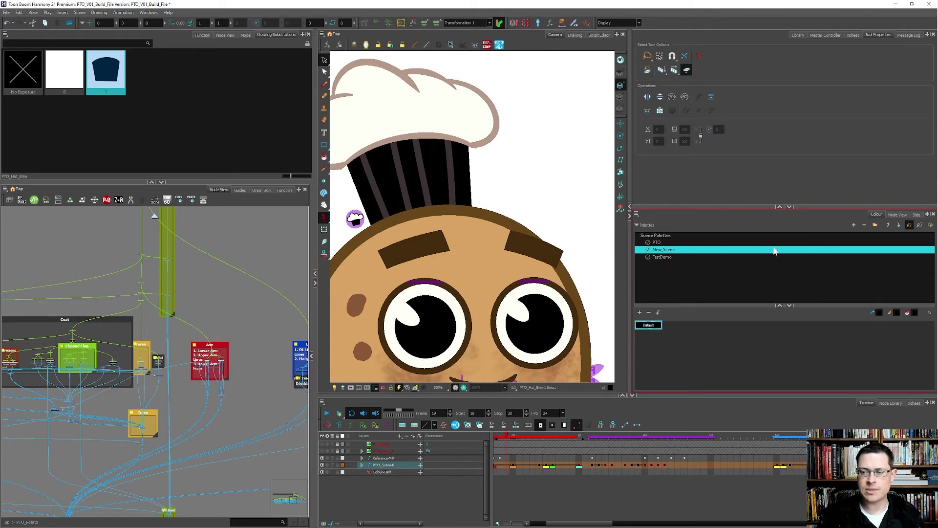
click(861, 227)
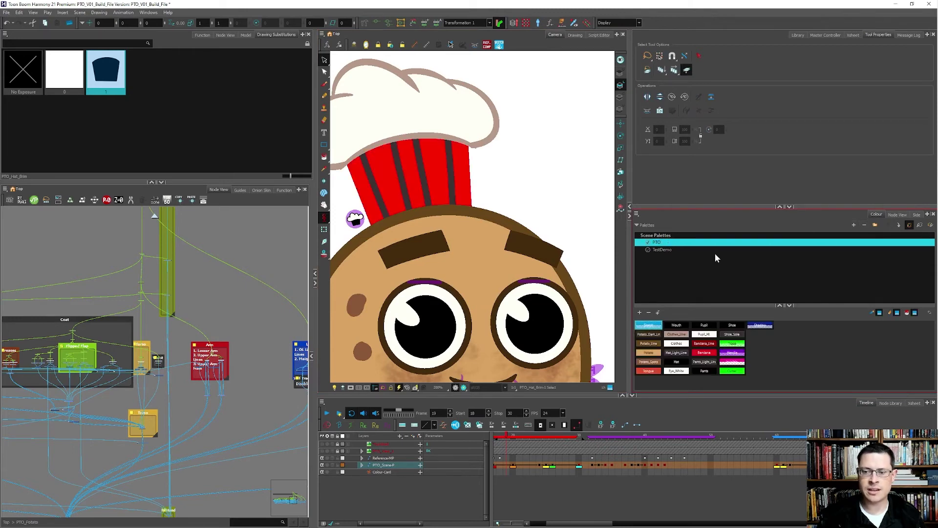
scroll(407, 171, down, 1)
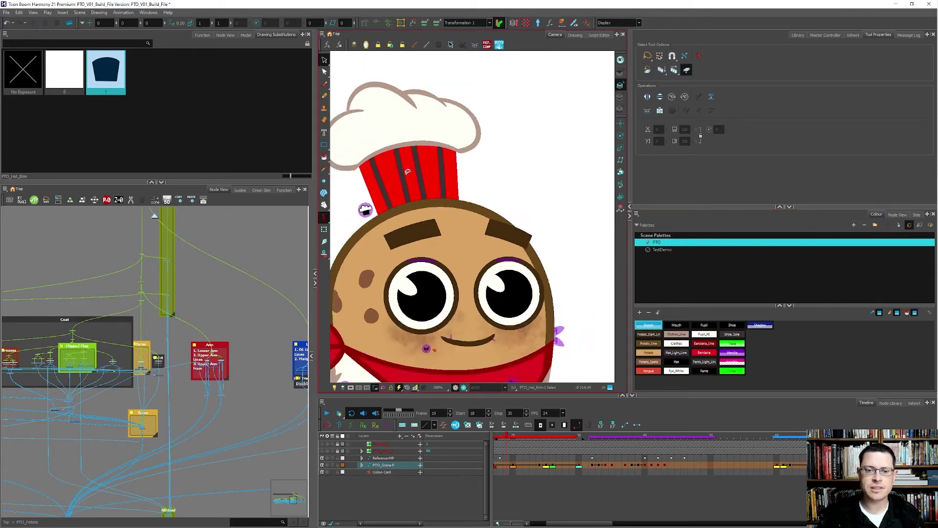
scroll(408, 171, down, 3)
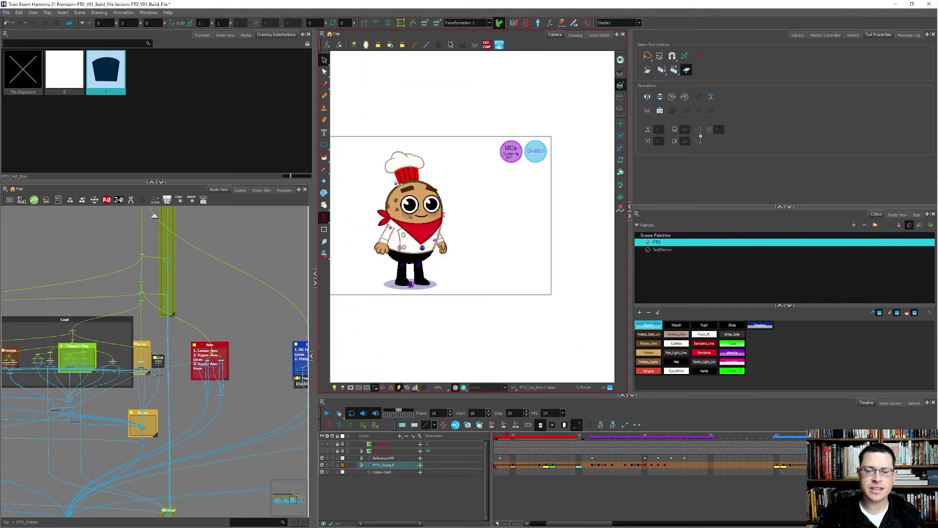
scroll(409, 171, up, 1)
key(ctrl+z)
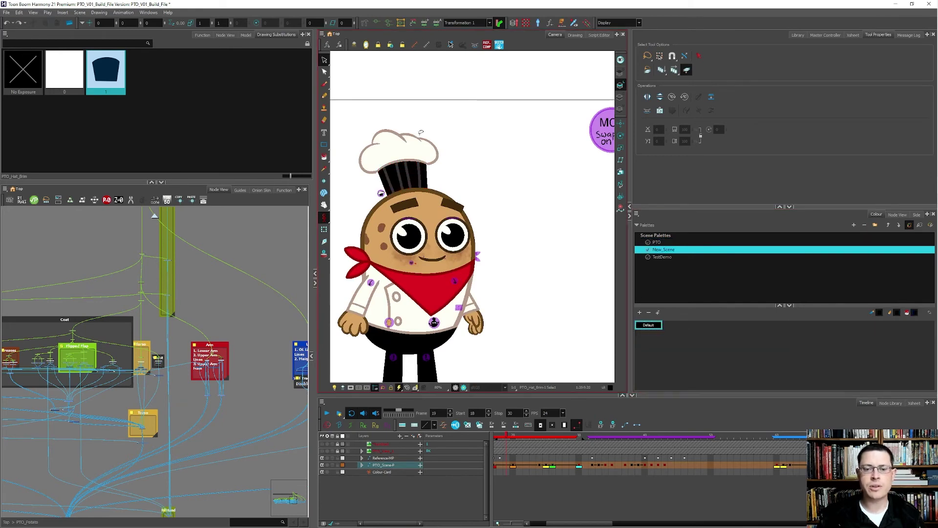
Recolour drawings from New_Scene's Default colour to the PTO palette's Hat swatch.
right_click(658, 330)
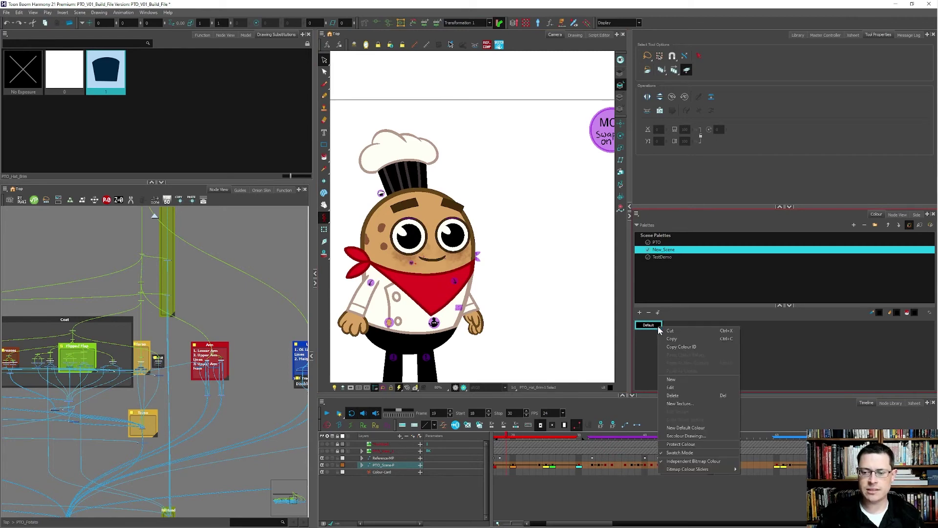
click(684, 435)
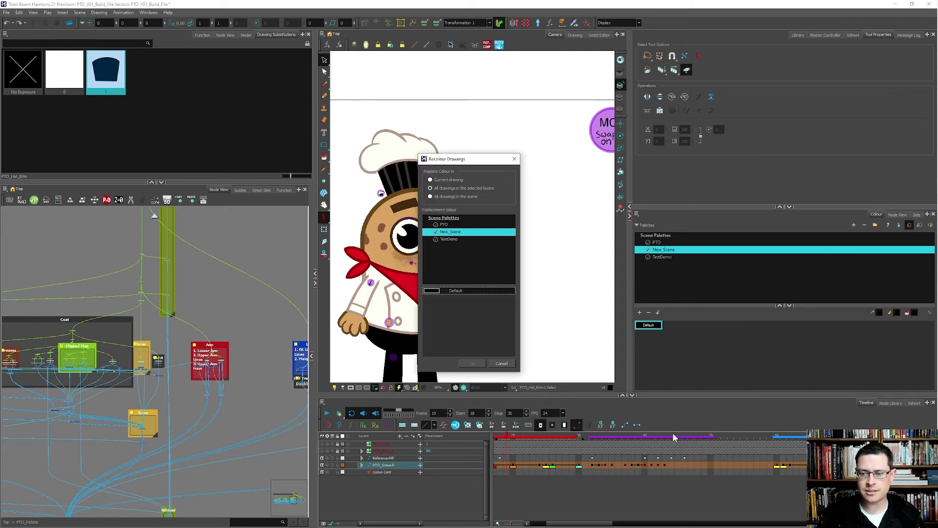
click(443, 225)
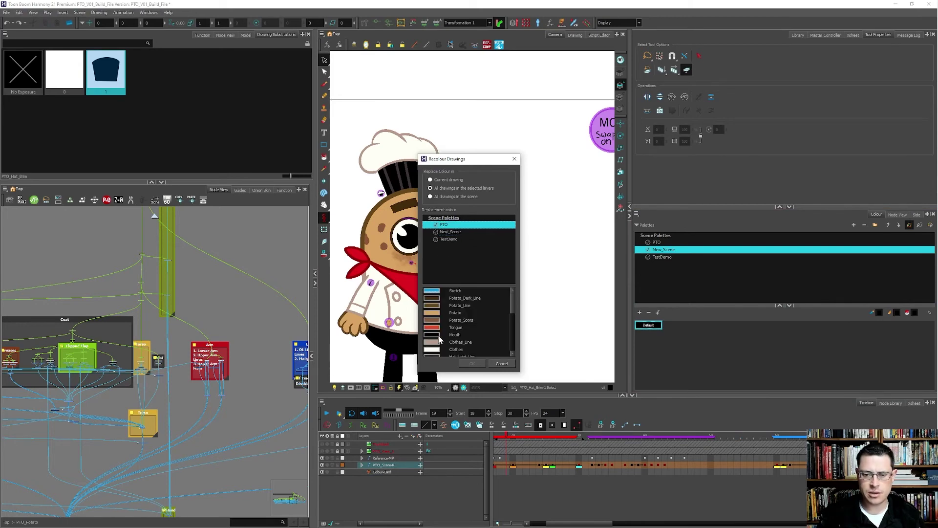
scroll(438, 336, down, 5)
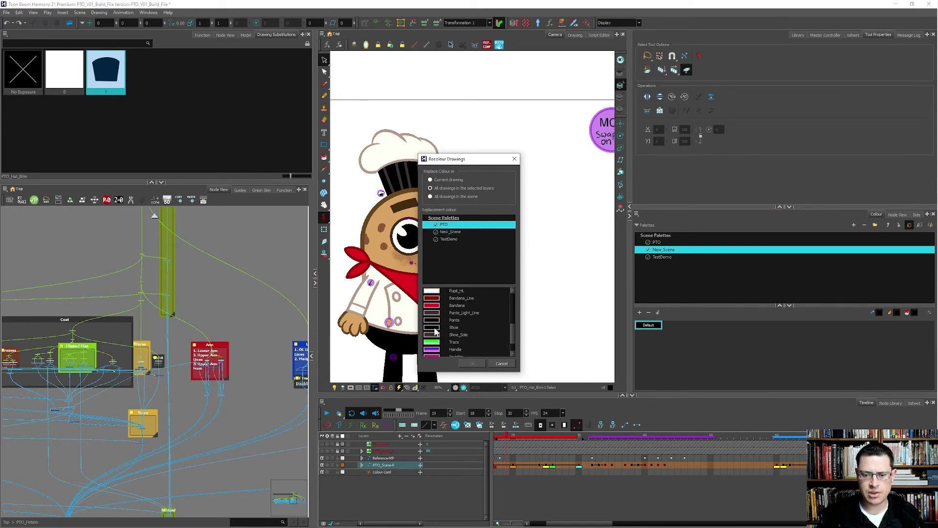
scroll(436, 331, up, 3)
click(436, 327)
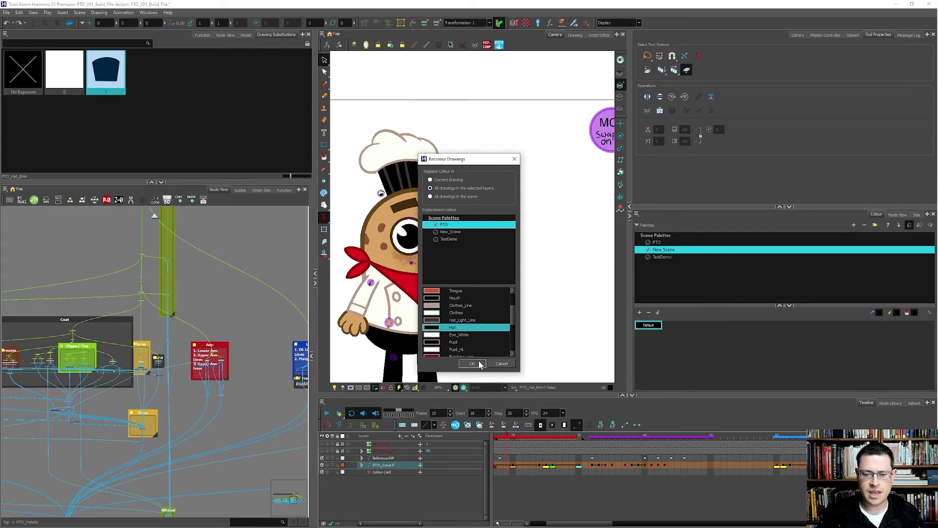
click(472, 364)
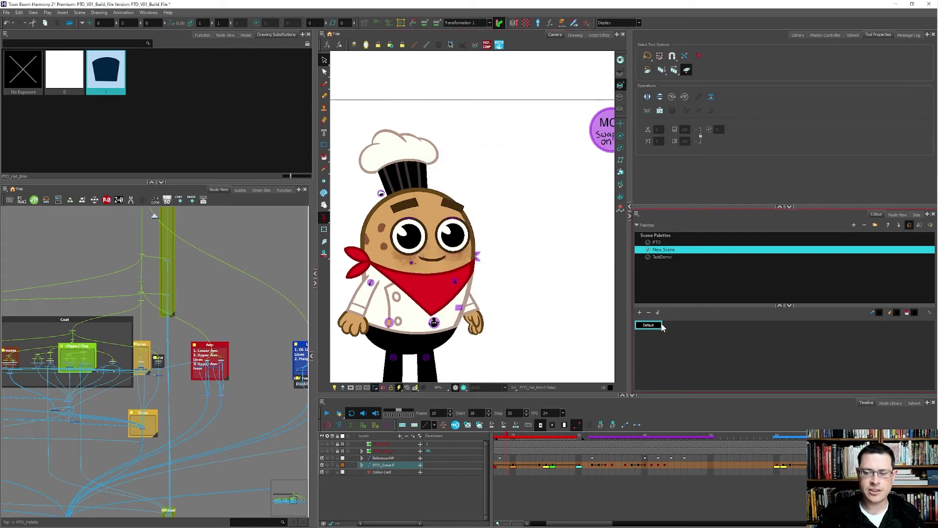
Review the PTO and TestDemo palettes, remove unused New_Scene and TestDemo palettes, then close Harmony.
click(662, 243)
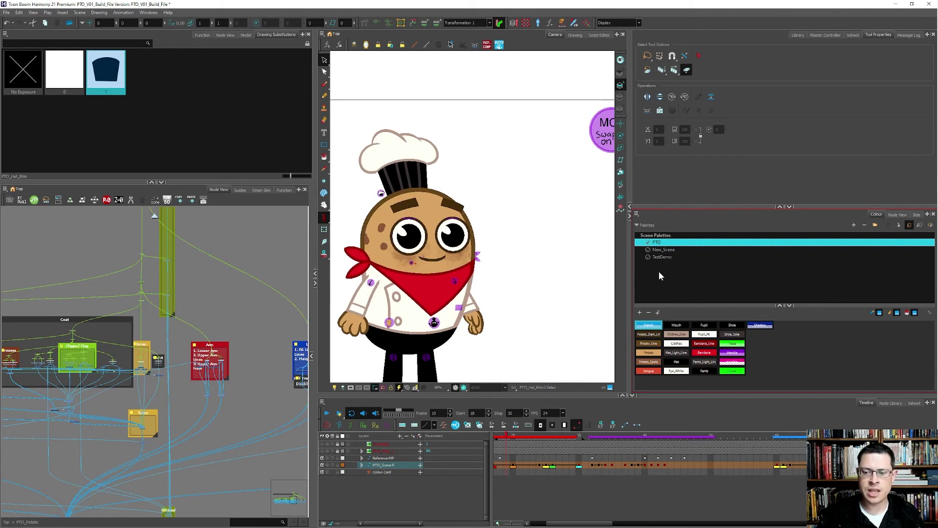
click(664, 256)
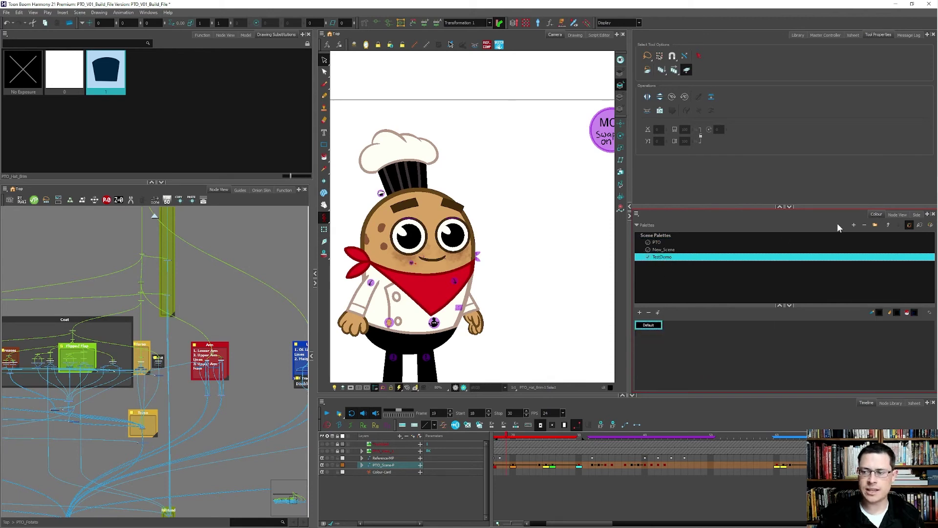
click(6, 13)
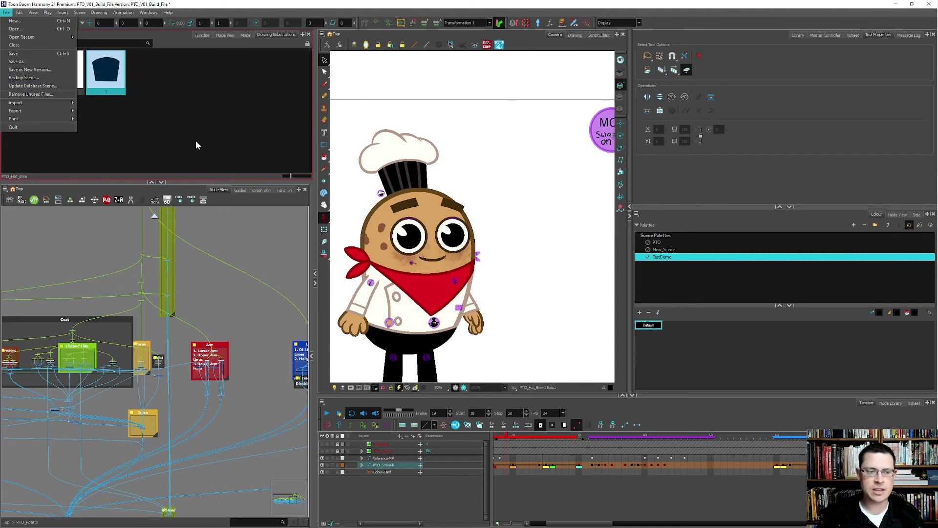
click(32, 94)
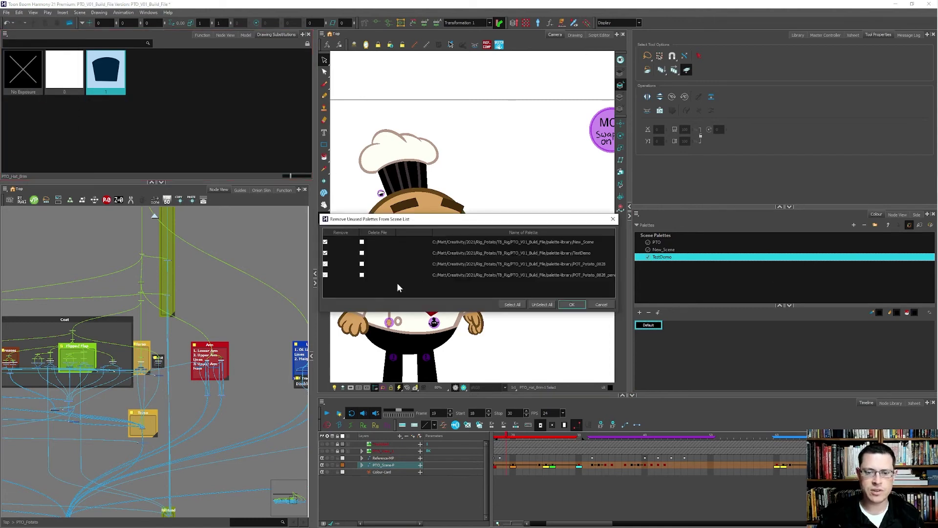
click(571, 304)
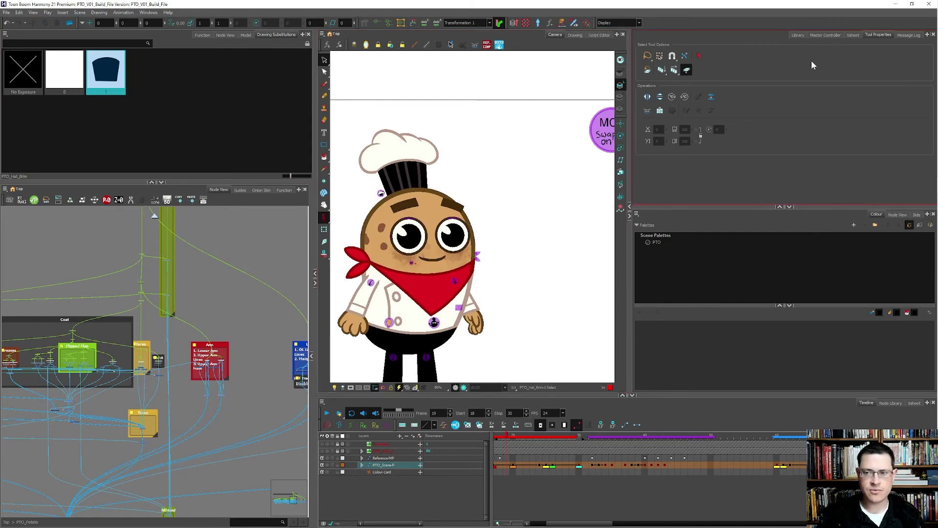
click(928, 5)
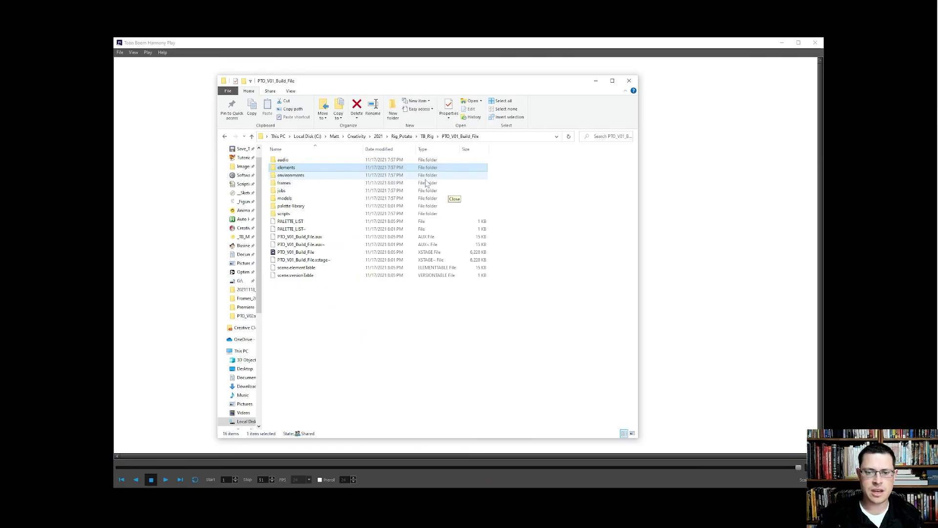
In TB_Rig, compress PTO_V01_Build_File into a zipped folder with its default name.
click(325, 325)
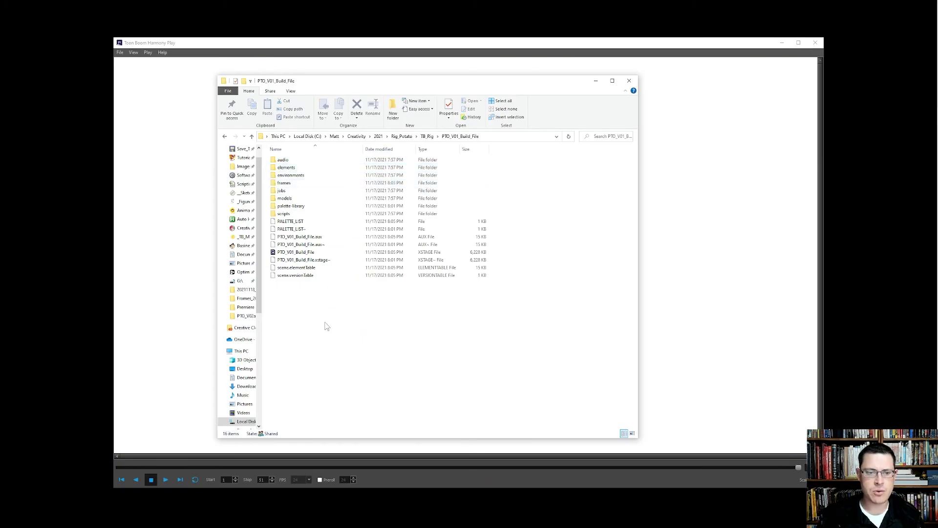
click(423, 137)
click(321, 198)
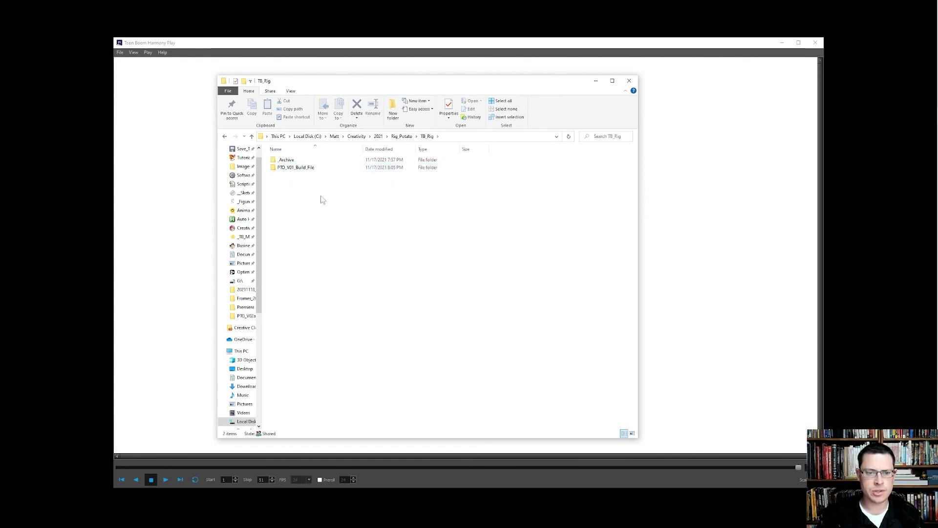
click(308, 169)
right_click(308, 170)
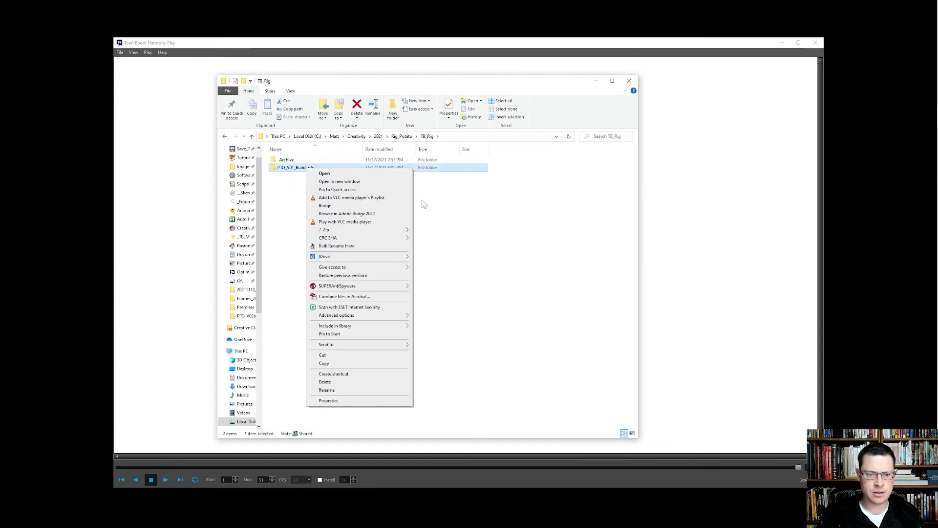
mouse_move(361, 326)
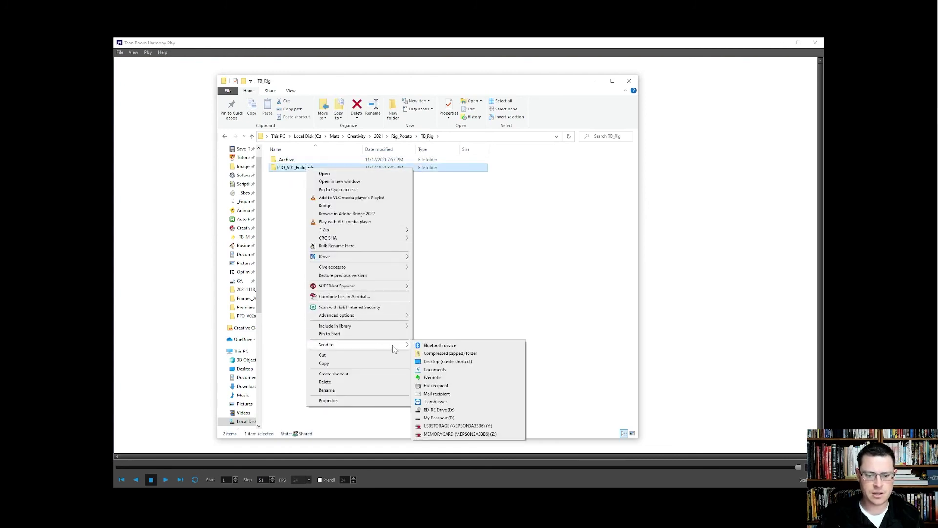
click(440, 356)
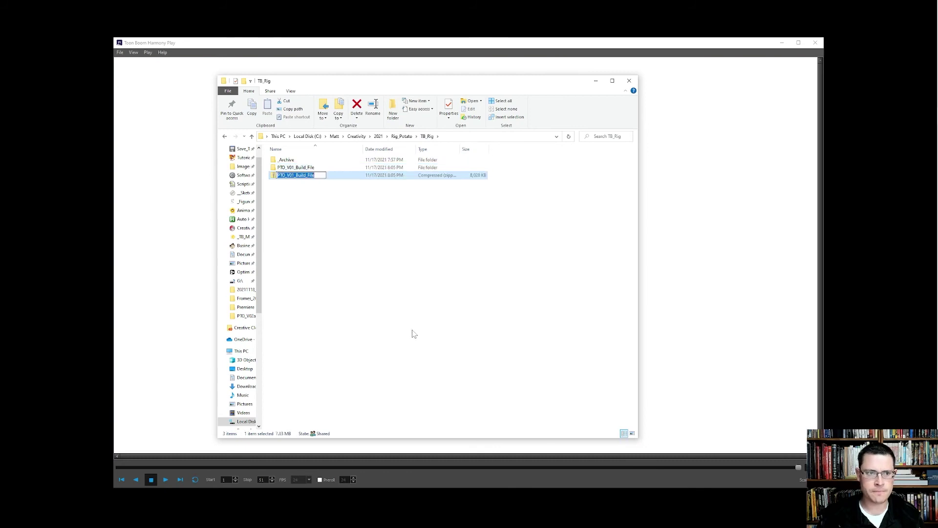
click(345, 229)
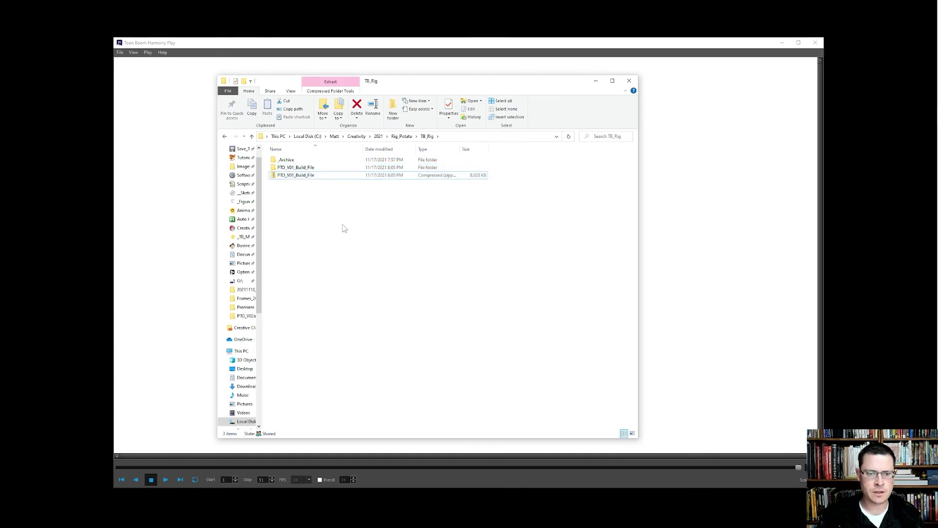
Permanently delete the original uncompressed PTO_V01_Build_File folder.
click(310, 169)
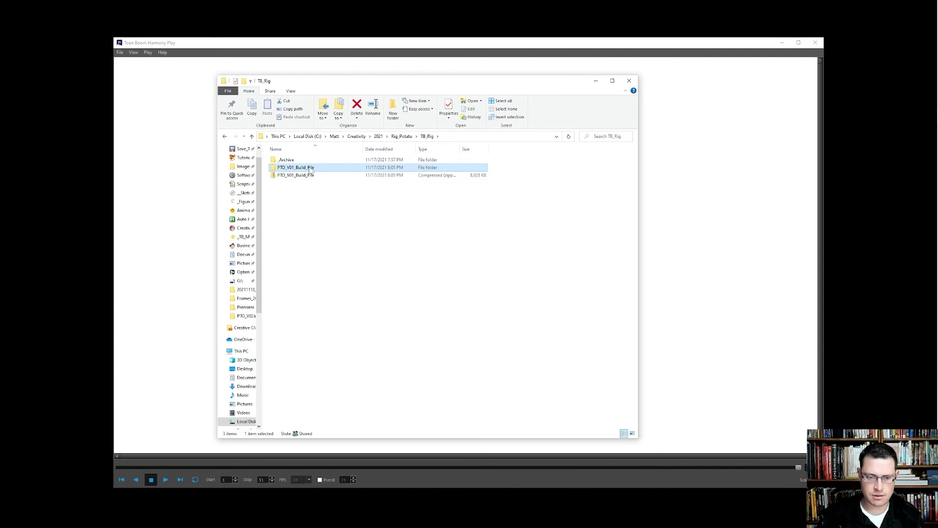
key(shift+Delete)
key(Return)
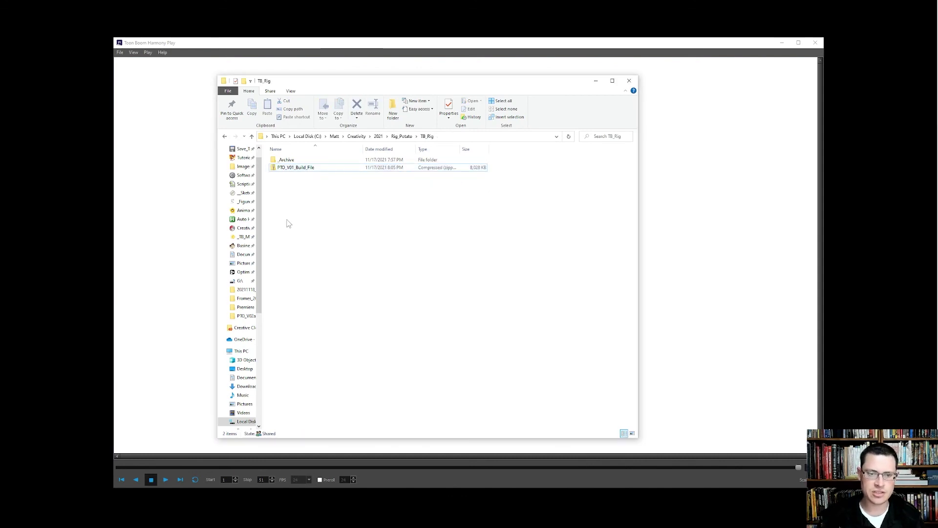
click(303, 169)
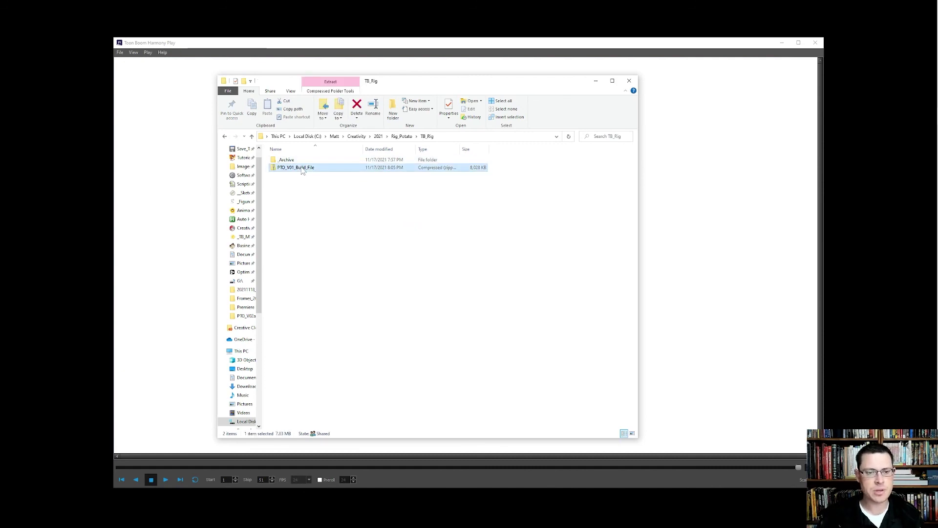
click(318, 219)
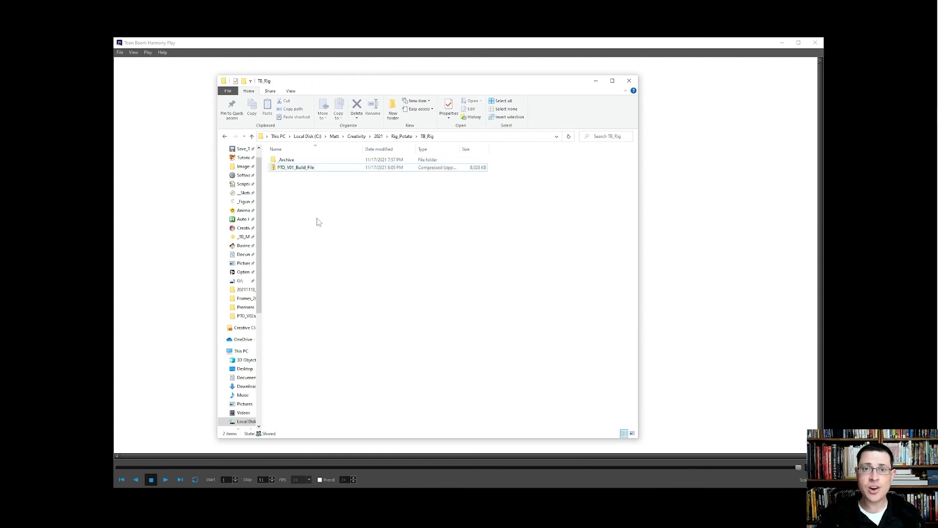